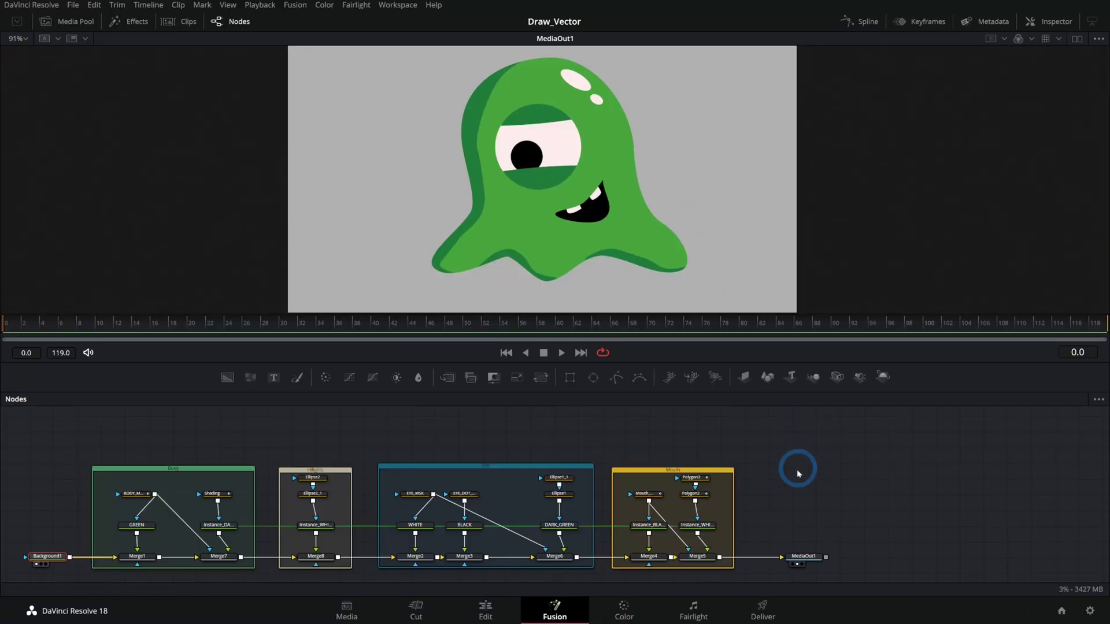
# Step: Switch to two side-by-side viewers and preview the GREEN body fill and the Instance_WHITE_1 highlight fill in the first one
pyautogui.moveTo(802, 490); pyautogui.dragTo(784, 466)
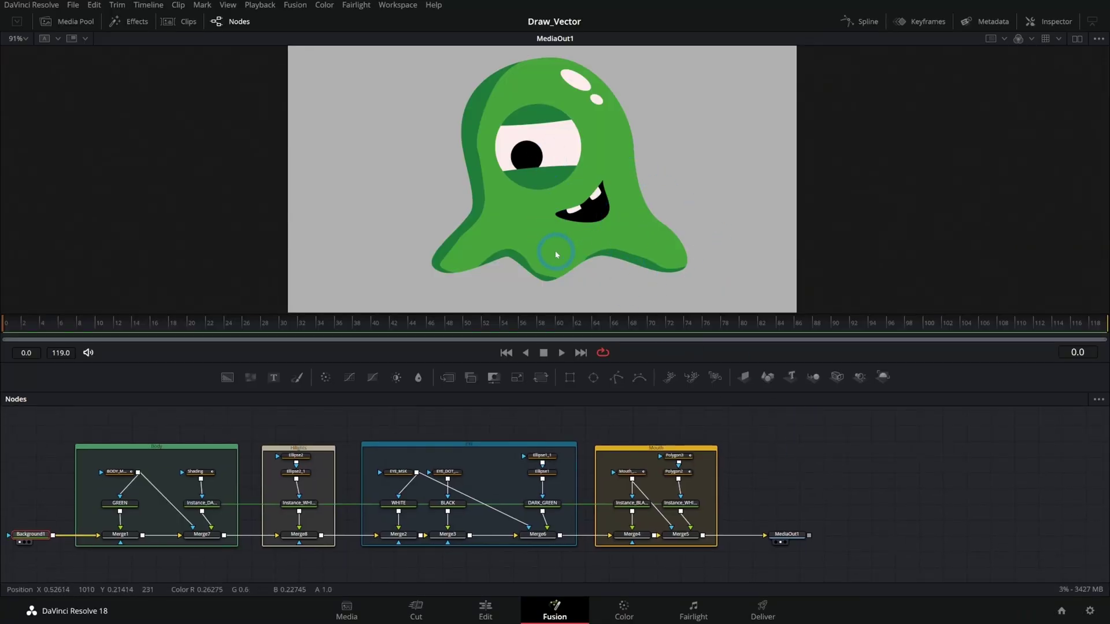
pyautogui.moveTo(555, 250); pyautogui.dragTo(563, 258)
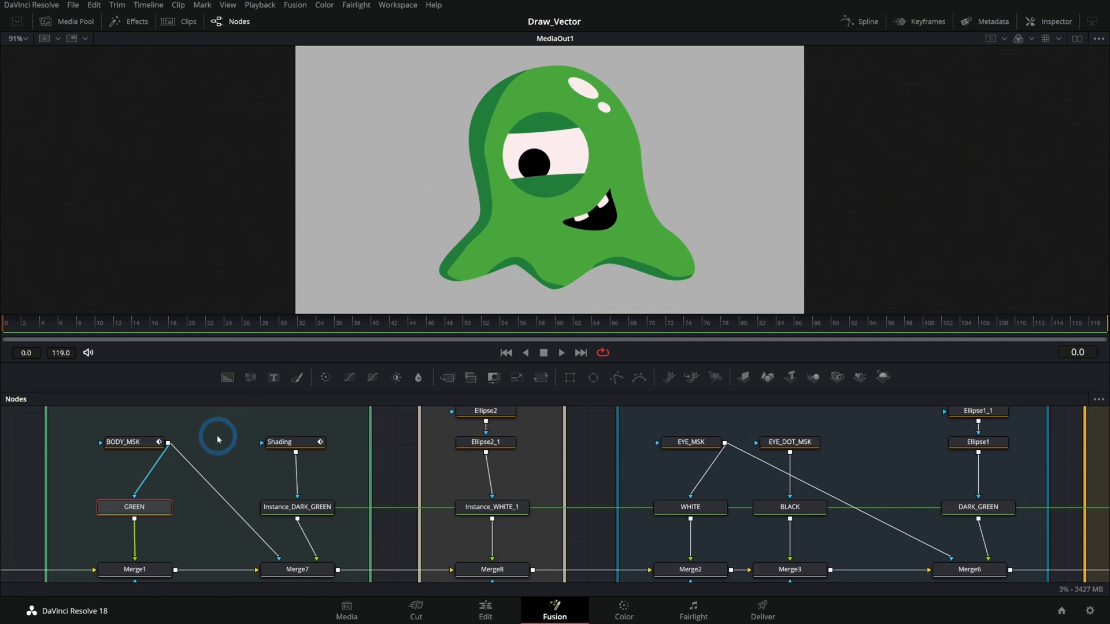
pyautogui.click(1076, 39)
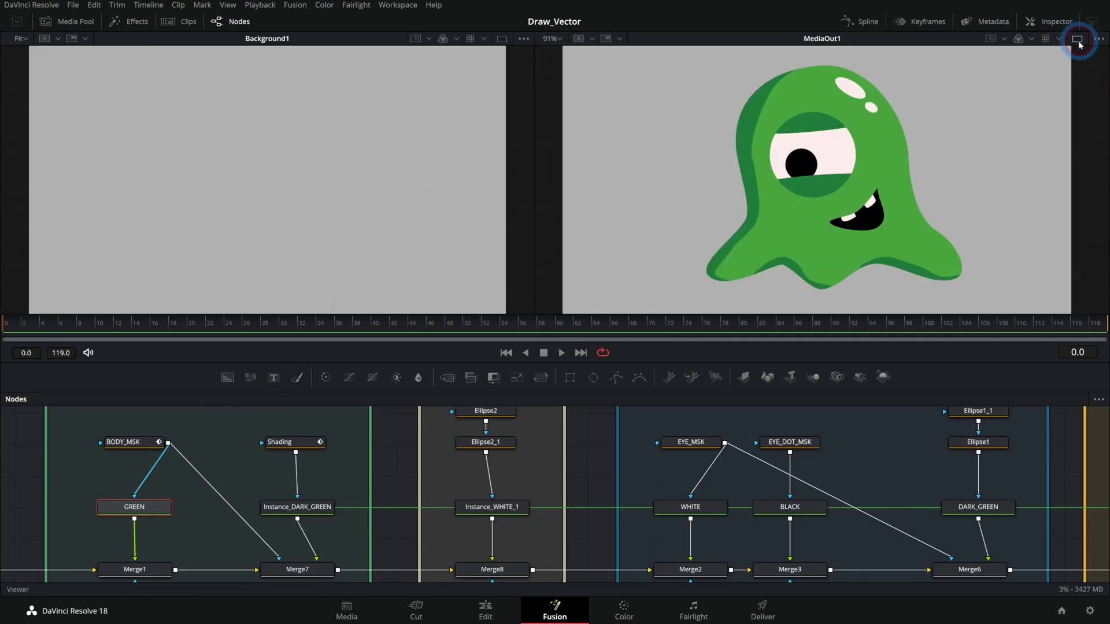
pyautogui.click(157, 512)
pyautogui.press('1')
pyautogui.click(323, 504)
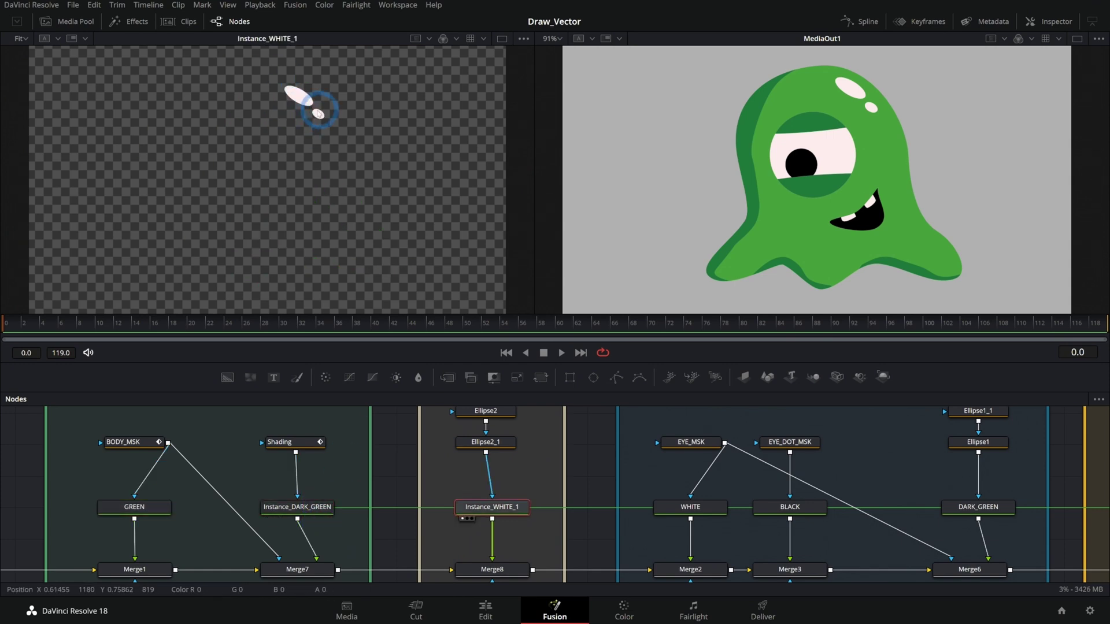
# Step: Preview the highlight masks Ellipse2 and Ellipse2_1 one after the other in the first viewer
pyautogui.click(498, 413)
pyautogui.press('1')
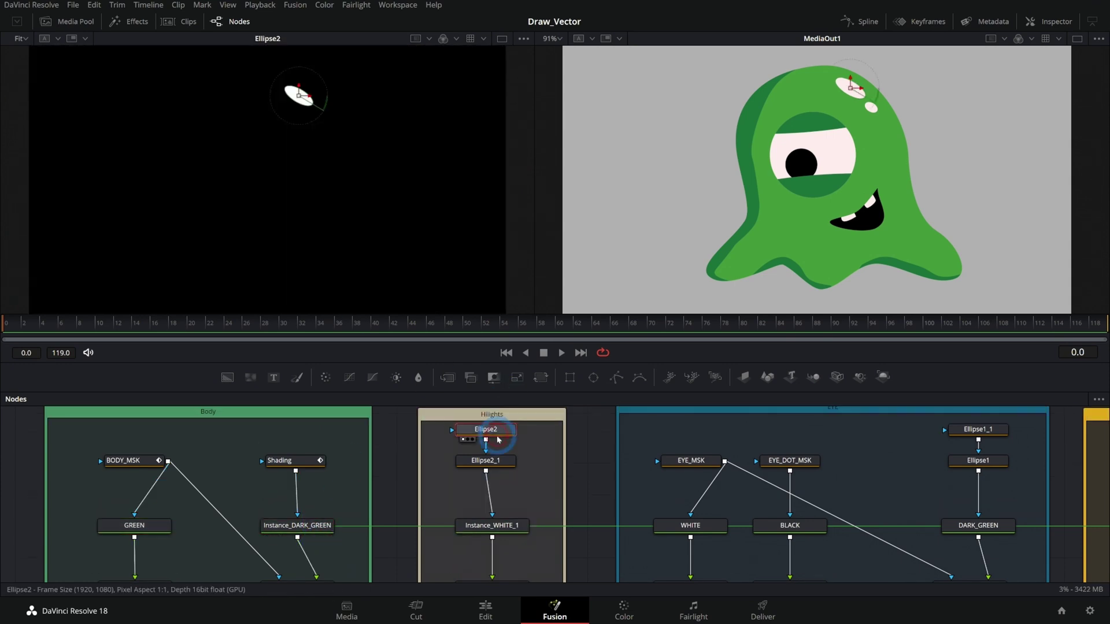
pyautogui.click(498, 459)
pyautogui.press('1')
pyautogui.scroll(-5, 576, 448)
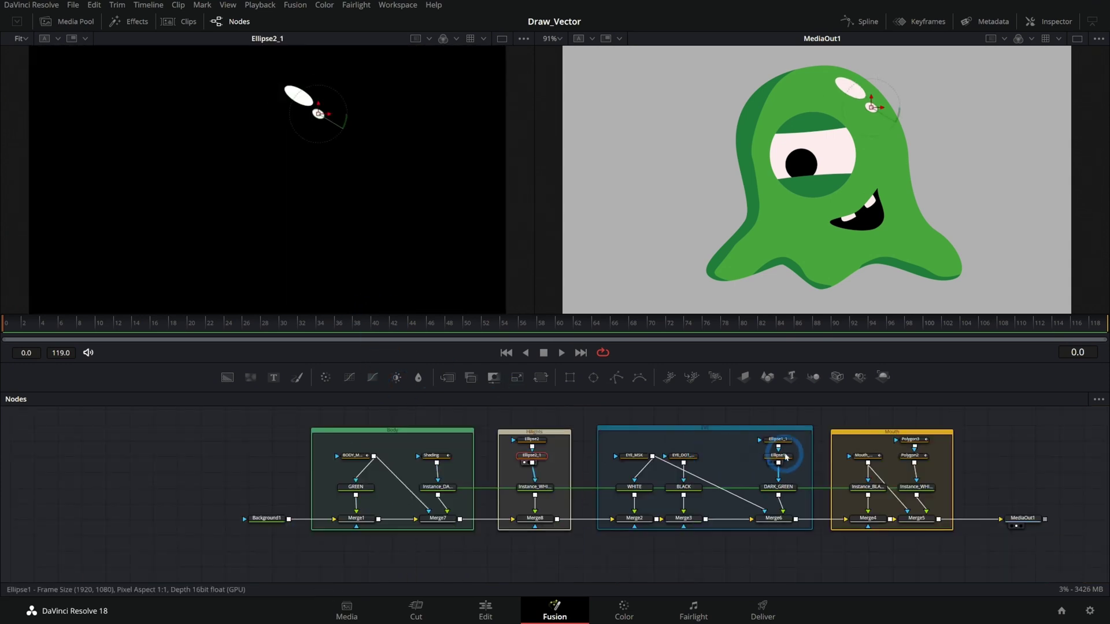
# Step: Show the finished character from MediaOut1 in the second viewer and examine its eye
pyautogui.moveTo(768, 456); pyautogui.dragTo(588, 473)
pyautogui.click(842, 534)
pyautogui.press('2')
pyautogui.moveTo(842, 536); pyautogui.dragTo(839, 173)
pyautogui.click(812, 409)
pyautogui.click(824, 153)
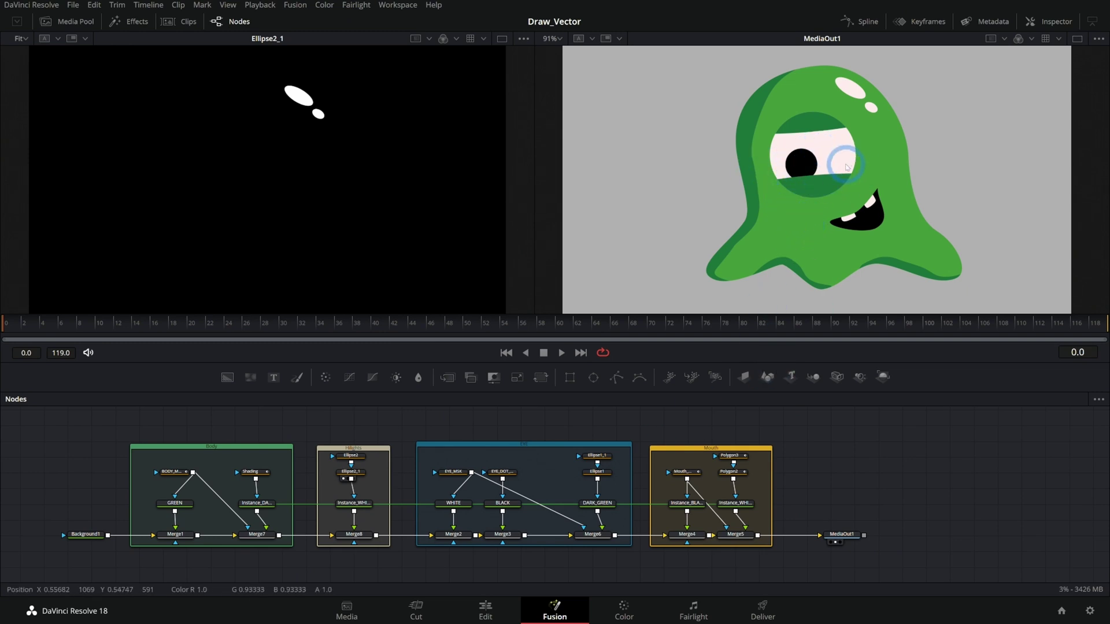
# Step: Select EYE_DOT_MSK and move the pupil sideways so it overlaps the left edge of the eye white
pyautogui.scroll(5, 509, 471)
pyautogui.click(510, 471)
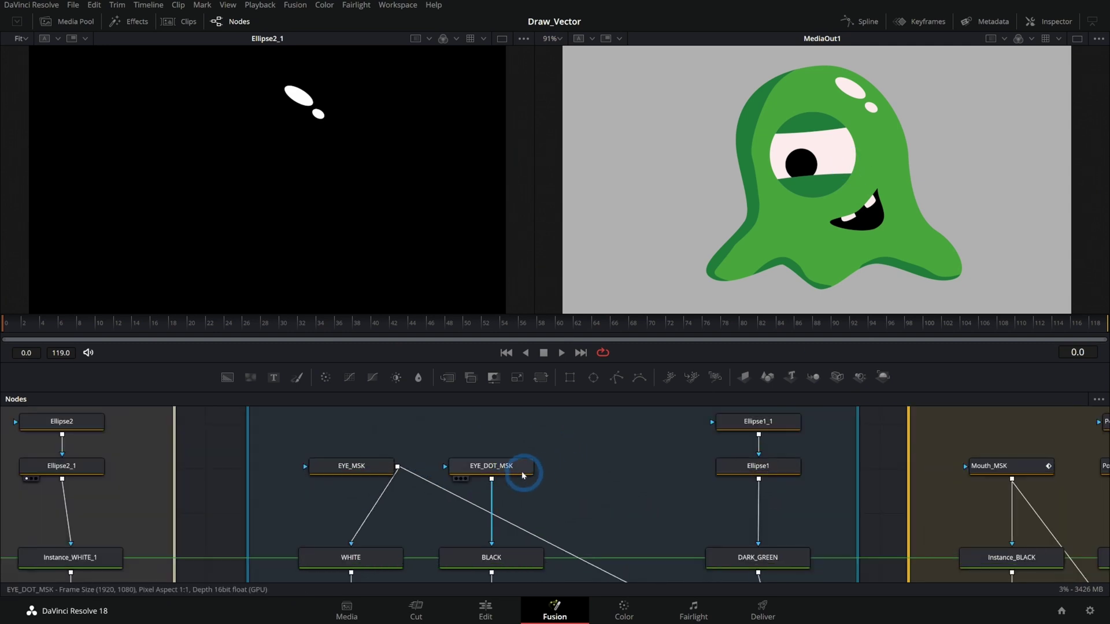
pyautogui.click(255, 175)
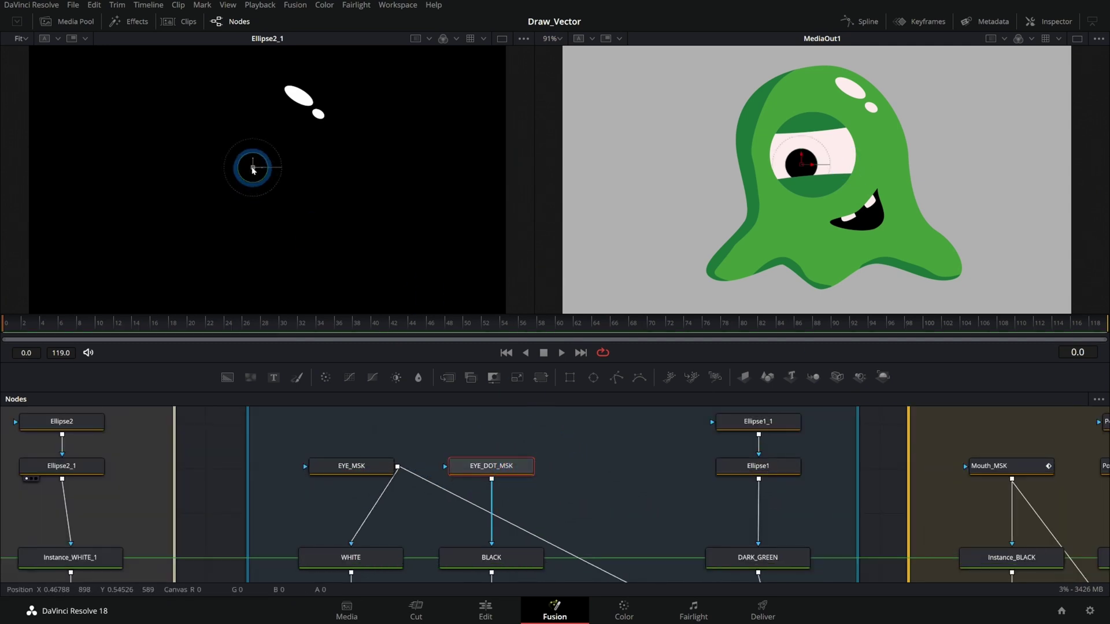
pyautogui.moveTo(253, 169); pyautogui.dragTo(250, 165)
pyautogui.moveTo(799, 163); pyautogui.dragTo(774, 161)
pyautogui.scroll(5, 760, 188)
pyautogui.click(793, 117)
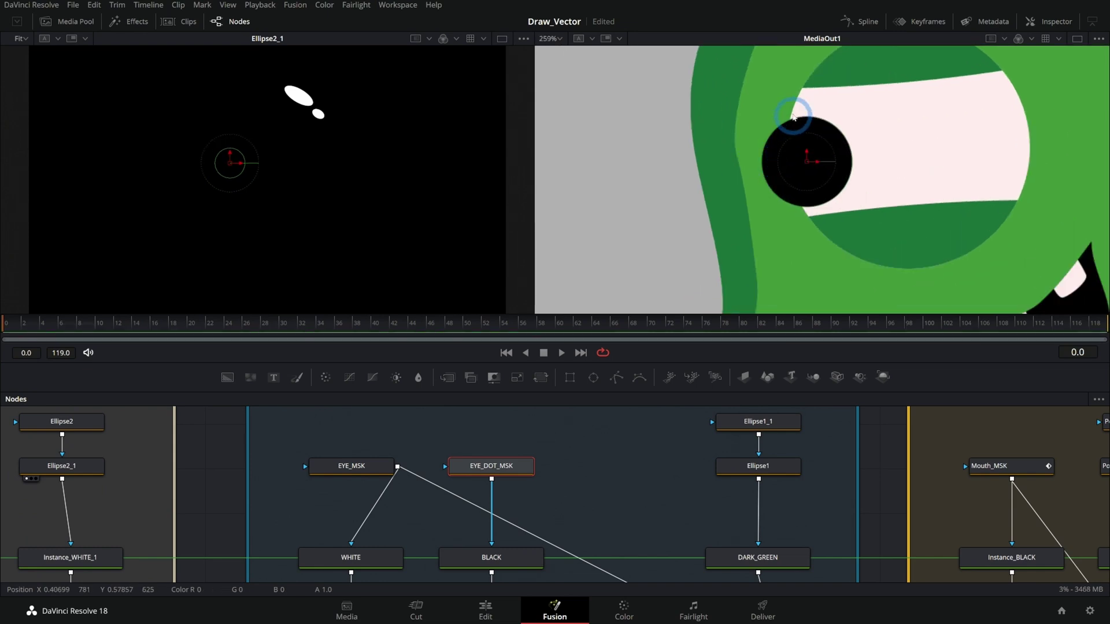
# Step: Connect EYE_MSK to Merge3 as its effect mask and reposition the pupil to about X 0.43, Y 0.57
pyautogui.scroll(-5, 570, 478)
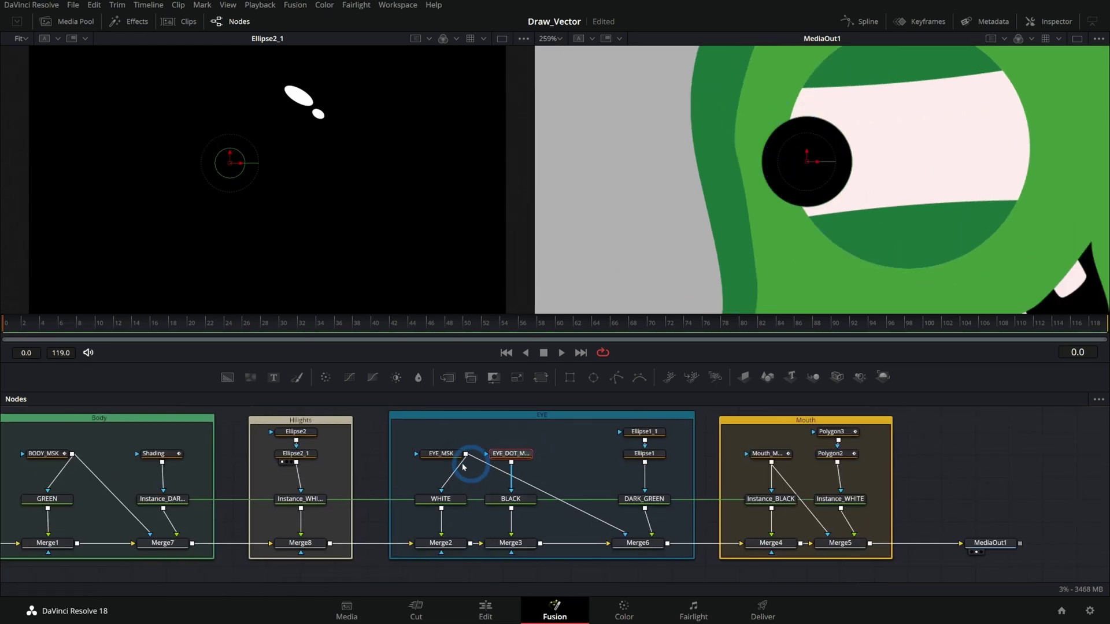
pyautogui.moveTo(471, 457); pyautogui.dragTo(509, 552)
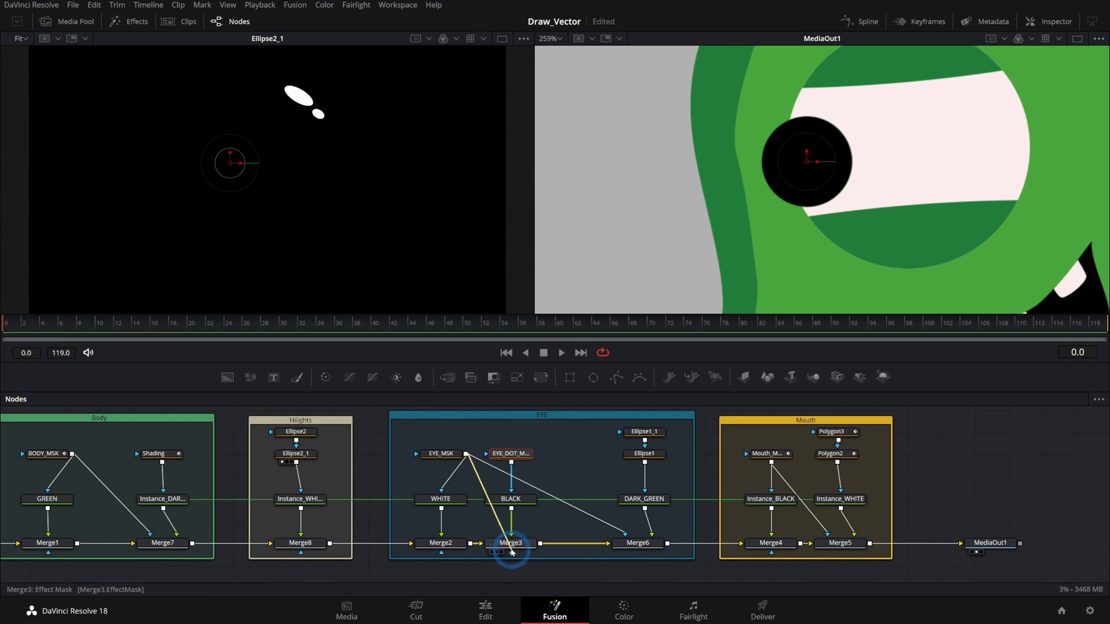
pyautogui.click(522, 455)
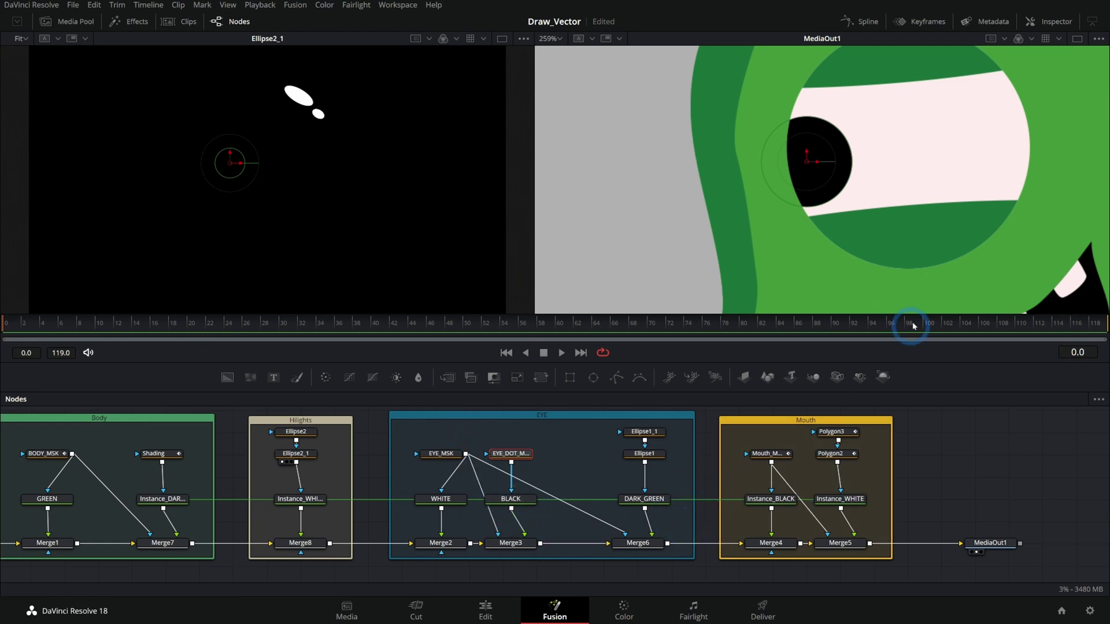
pyautogui.moveTo(808, 162)
pyautogui.mouseDown()
pyautogui.moveTo(880, 138)
pyautogui.moveTo(820, 159)
pyautogui.mouseUp()
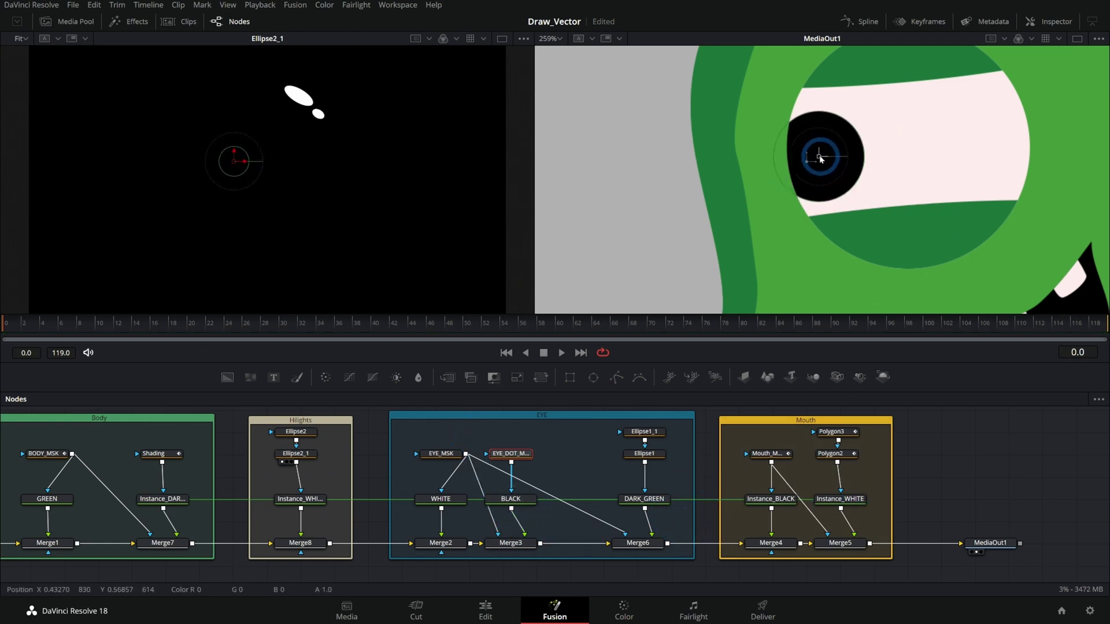
# Step: Keyframe the Center of EYE_DOT_MSK at frame 0, and at frame 12 move the pupil to about X 0.54, Y 0.59
pyautogui.click(1049, 22)
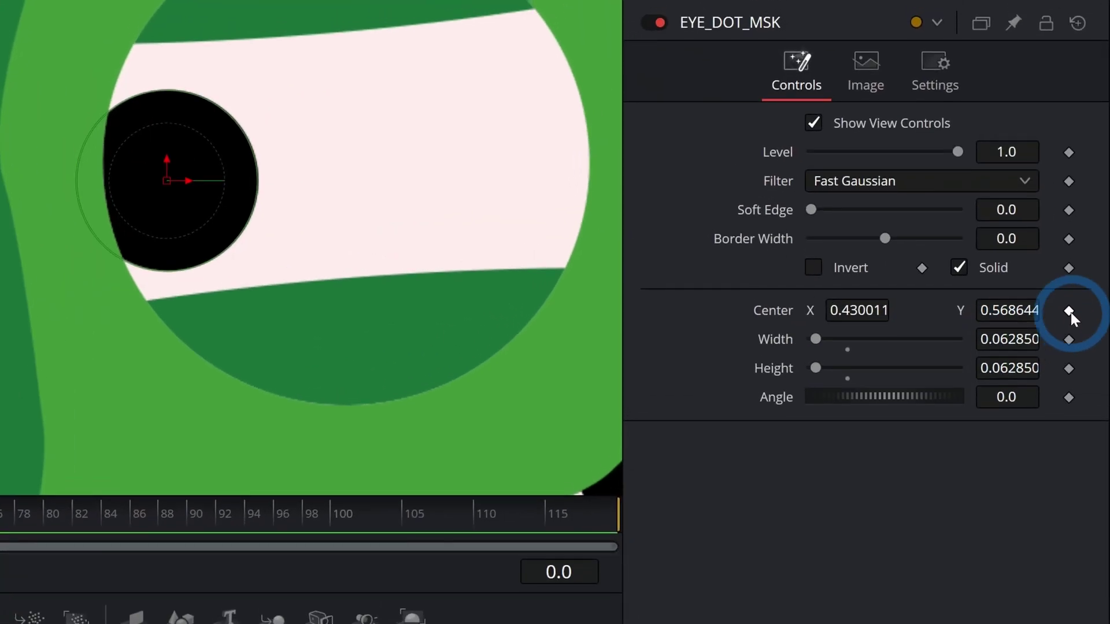
pyautogui.click(1088, 222)
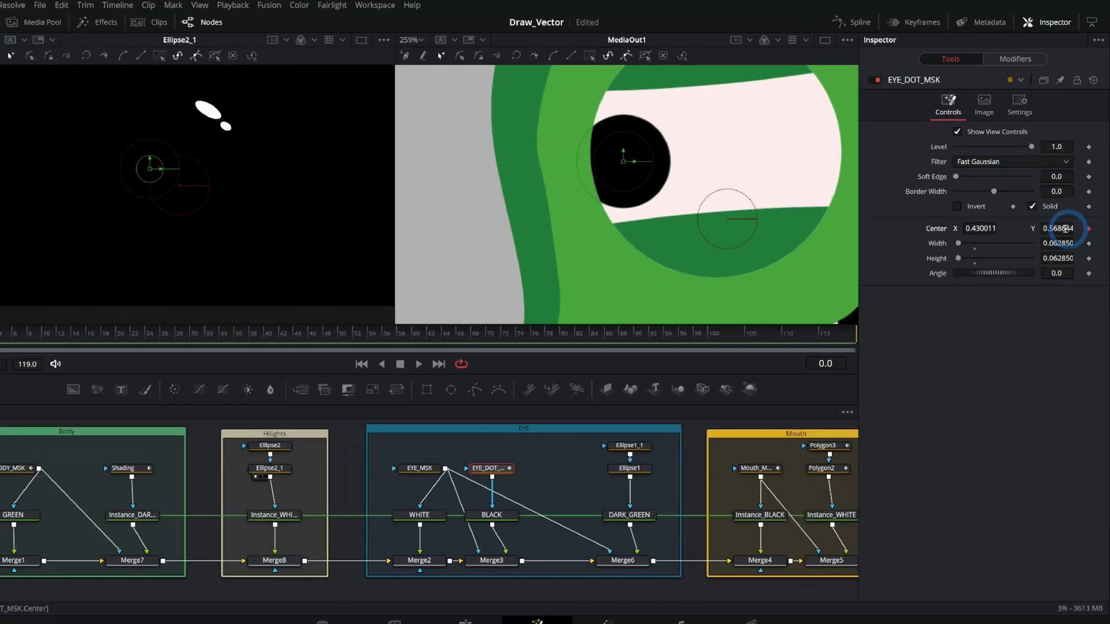
pyautogui.click(20, 340)
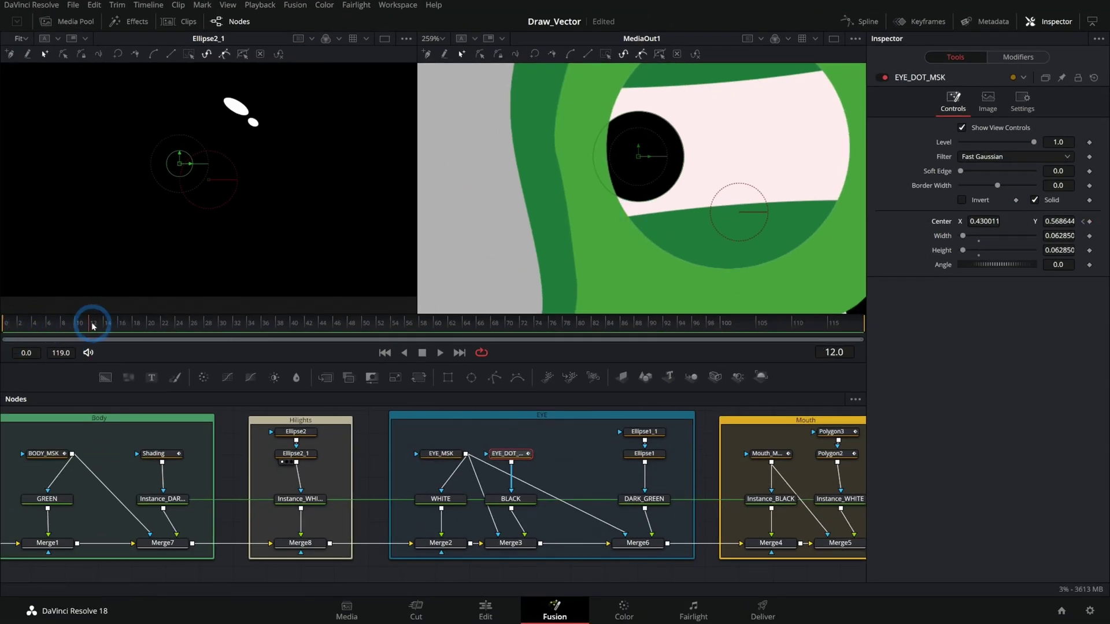
pyautogui.moveTo(638, 156); pyautogui.dragTo(805, 142)
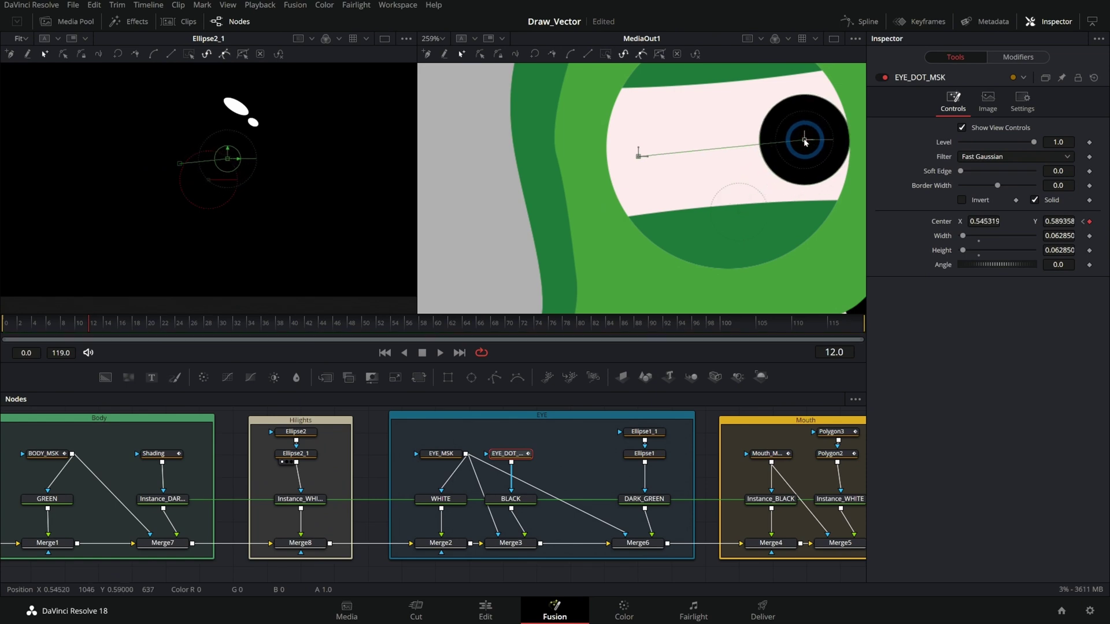
# Step: At frame 6, move the pupil down to about X 0.488, Y 0.566 to bend its path, and save the project
pyautogui.moveTo(156, 322); pyautogui.dragTo(3, 330)
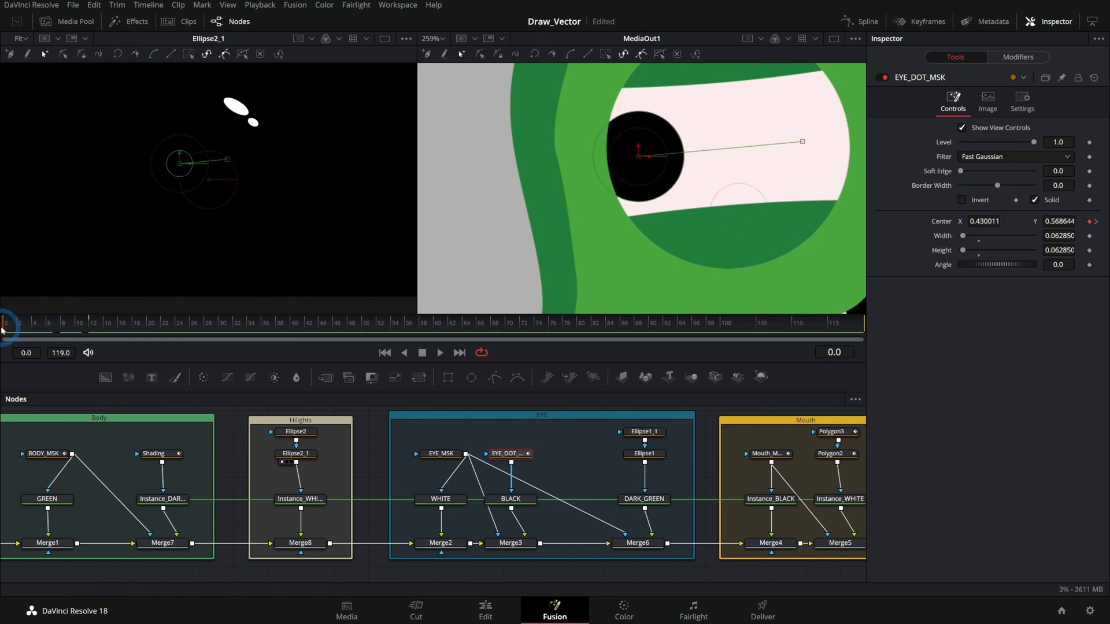
pyautogui.moveTo(2, 330); pyautogui.dragTo(49, 327)
pyautogui.moveTo(720, 149); pyautogui.dragTo(721, 159)
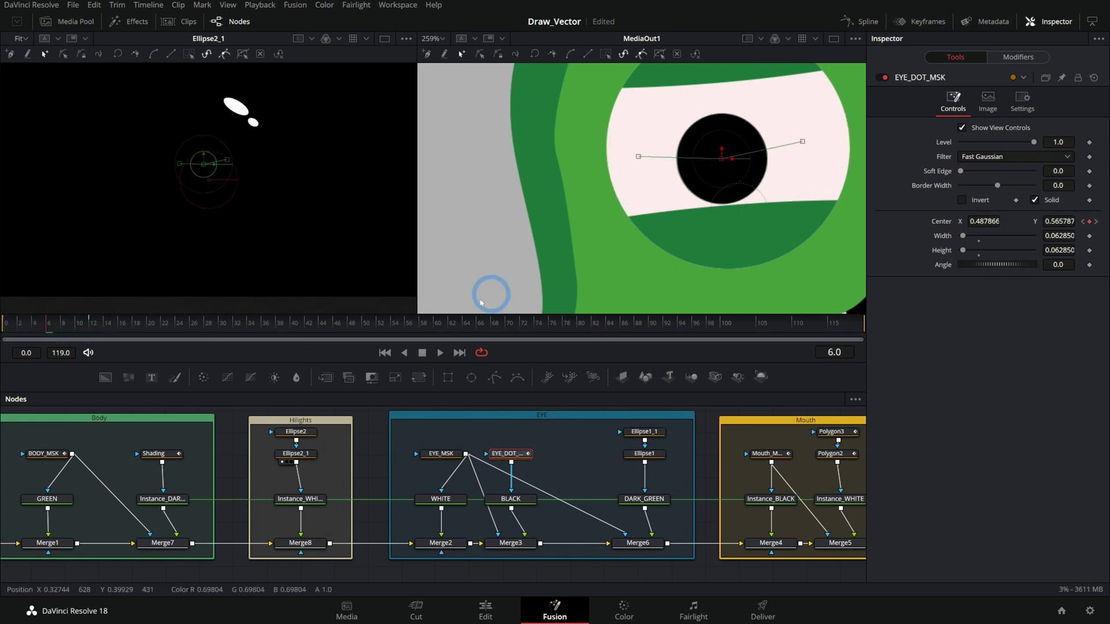
pyautogui.hotkey('ctrl', 's')
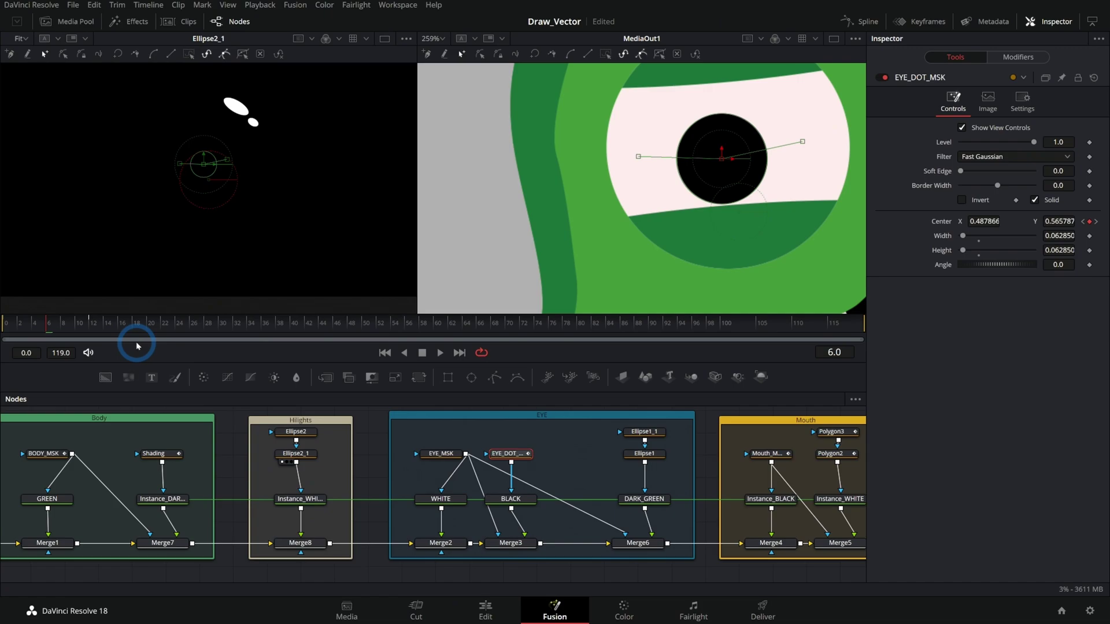
# Step: Select the middle point of the pupil's motion path and smooth it into a curve
pyautogui.click(766, 125)
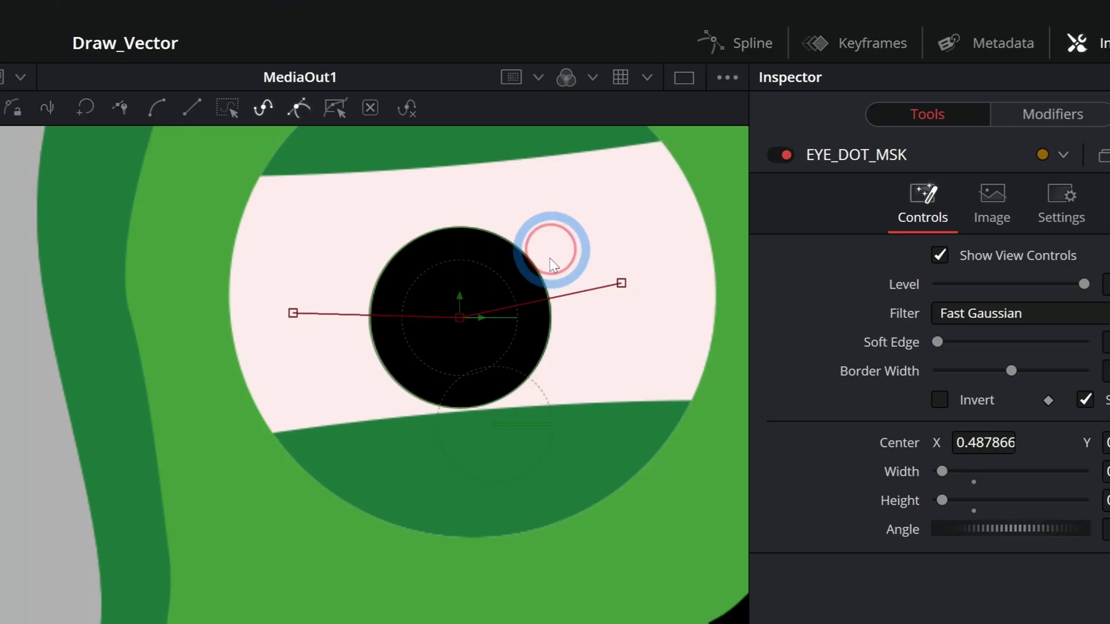
pyautogui.moveTo(682, 116); pyautogui.dragTo(754, 188)
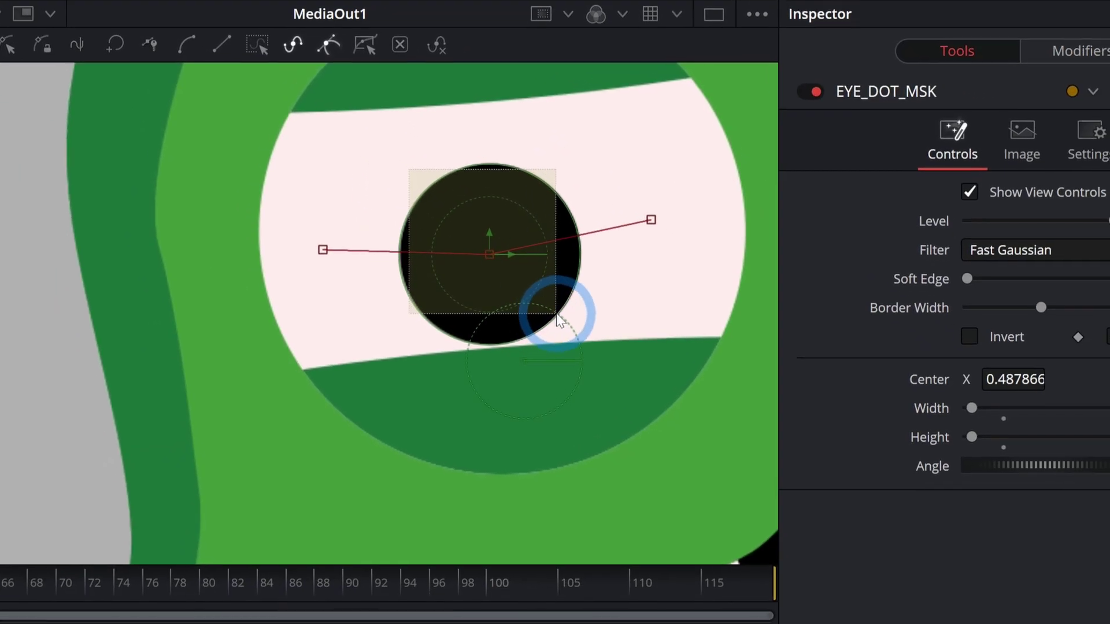
pyautogui.moveTo(556, 315); pyautogui.dragTo(557, 317)
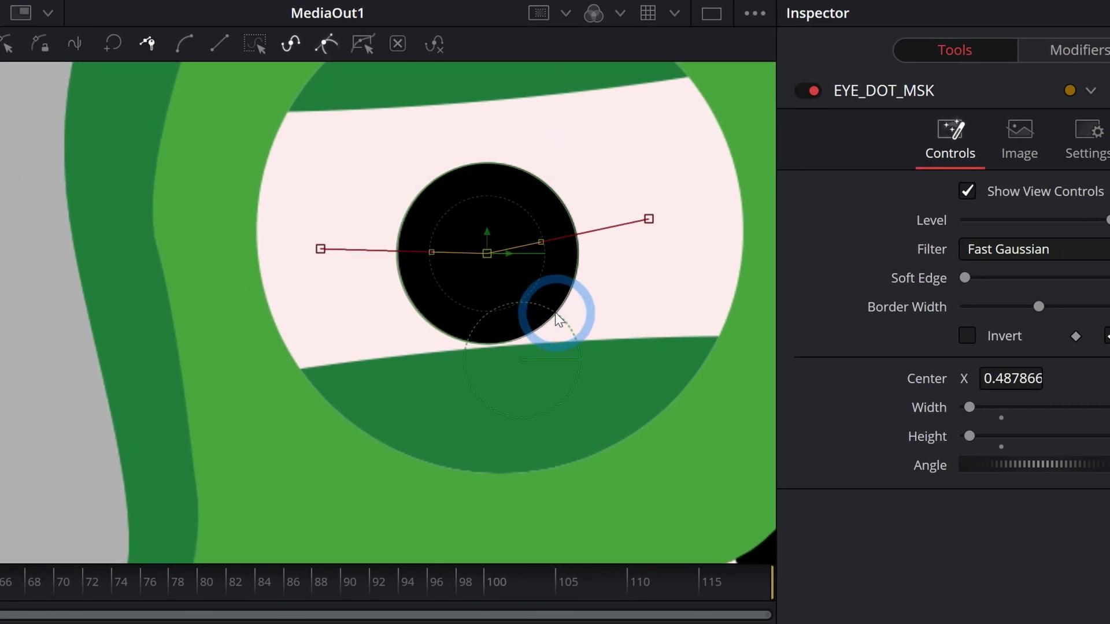
pyautogui.click(190, 55)
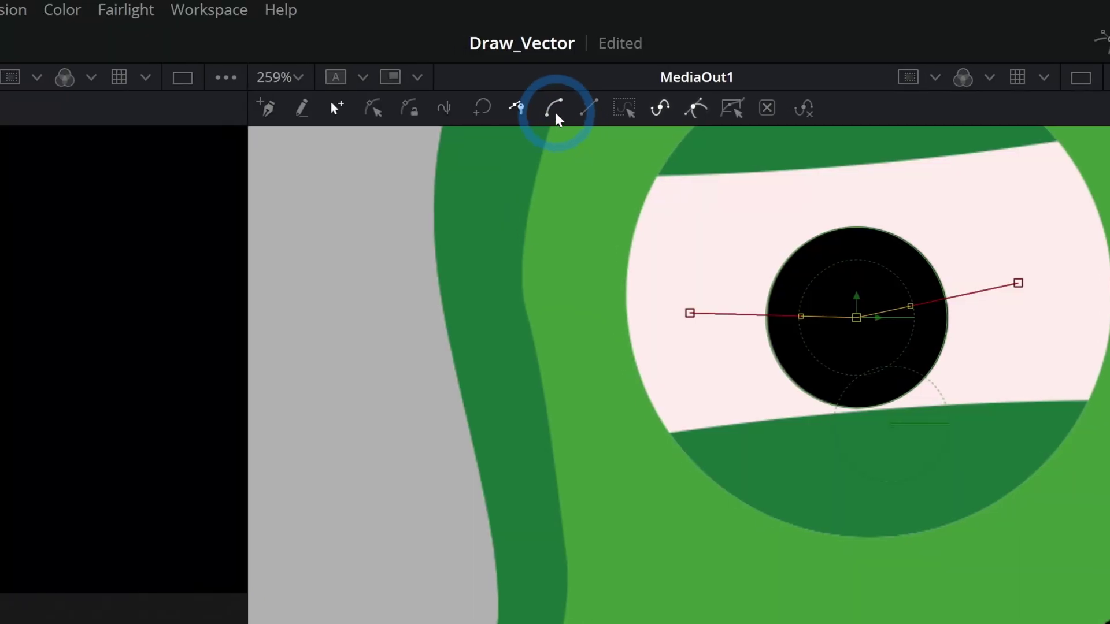
pyautogui.click(556, 114)
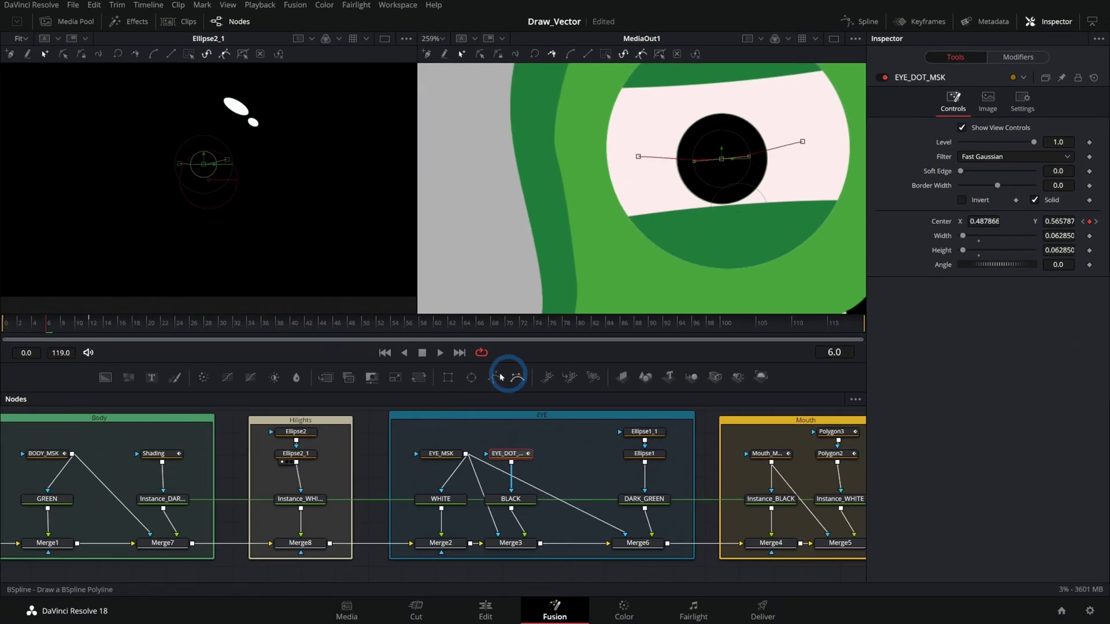
# Step: Play the pupil animation from frame 0 to check the movement and return to frame 12
pyautogui.click(422, 350)
pyautogui.click(386, 353)
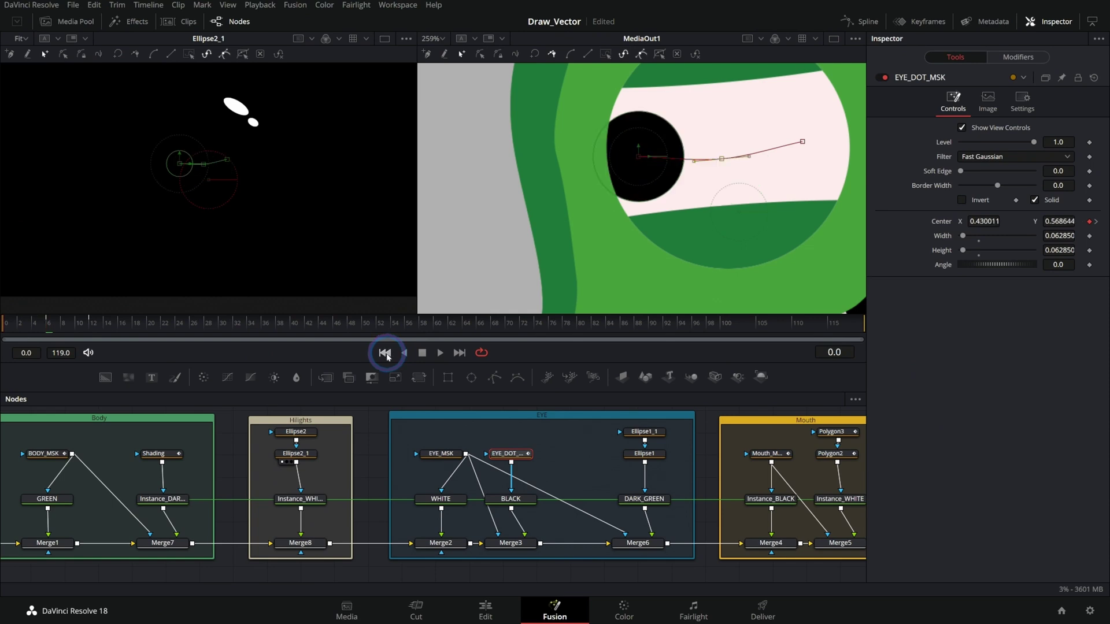
pyautogui.click(437, 353)
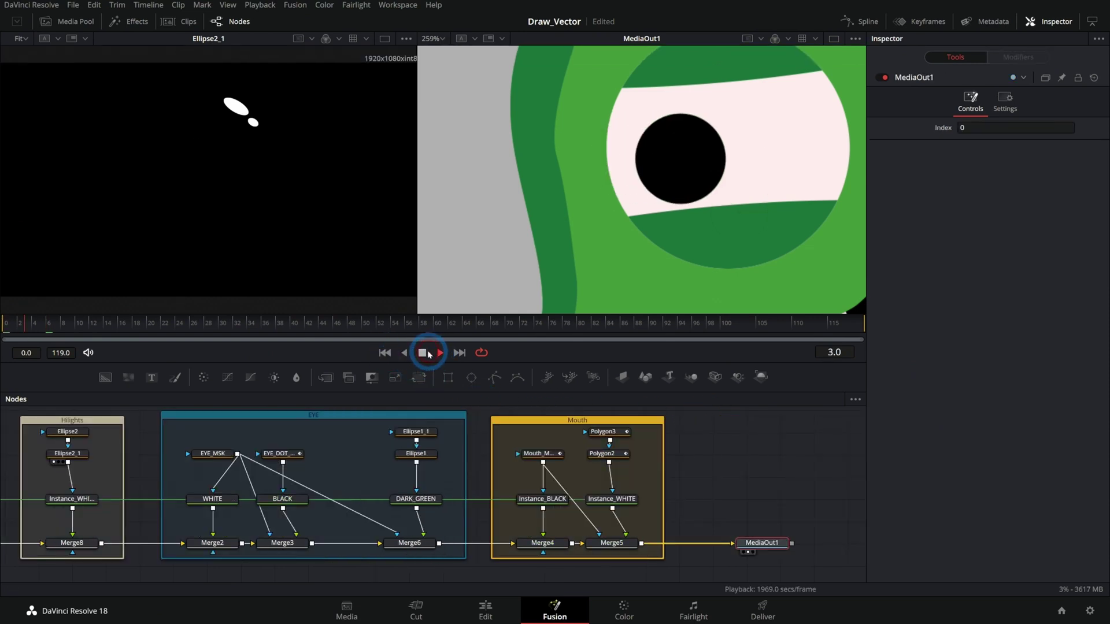
pyautogui.moveTo(120, 327); pyautogui.dragTo(89, 324)
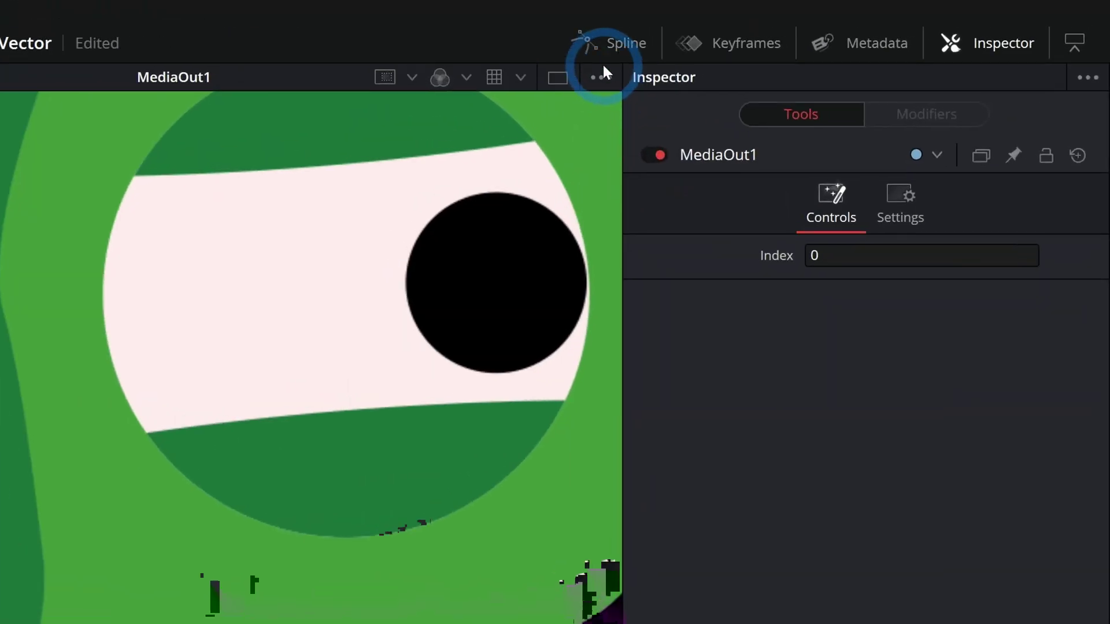
# Step: Open the Spline editor and display the Displacement curve of EYE_DOT_MSK
pyautogui.click(859, 22)
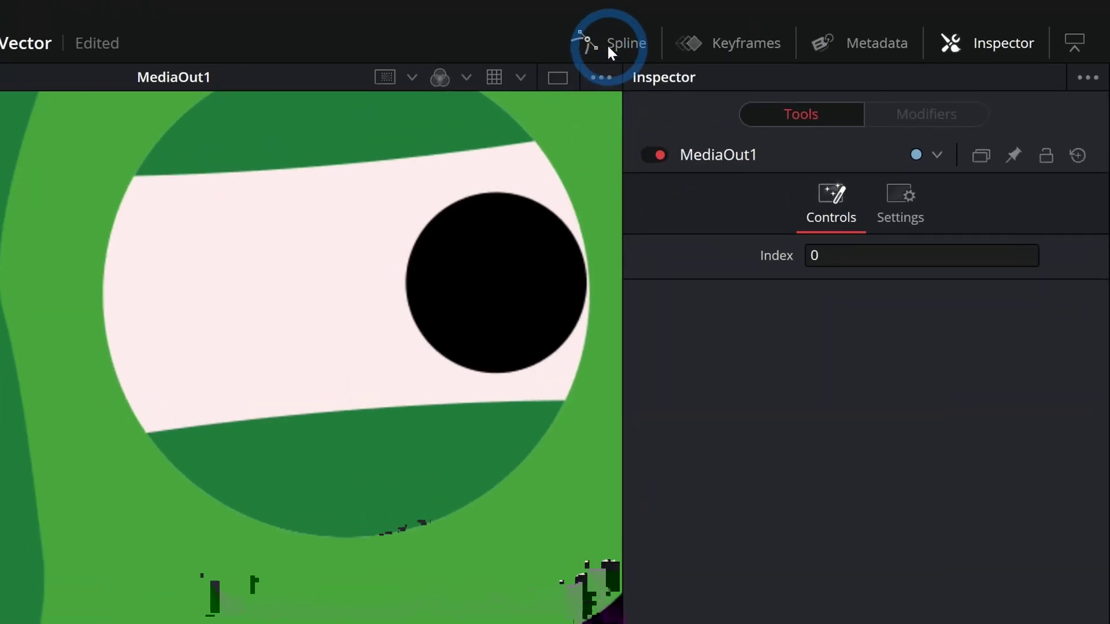
pyautogui.click(86, 478)
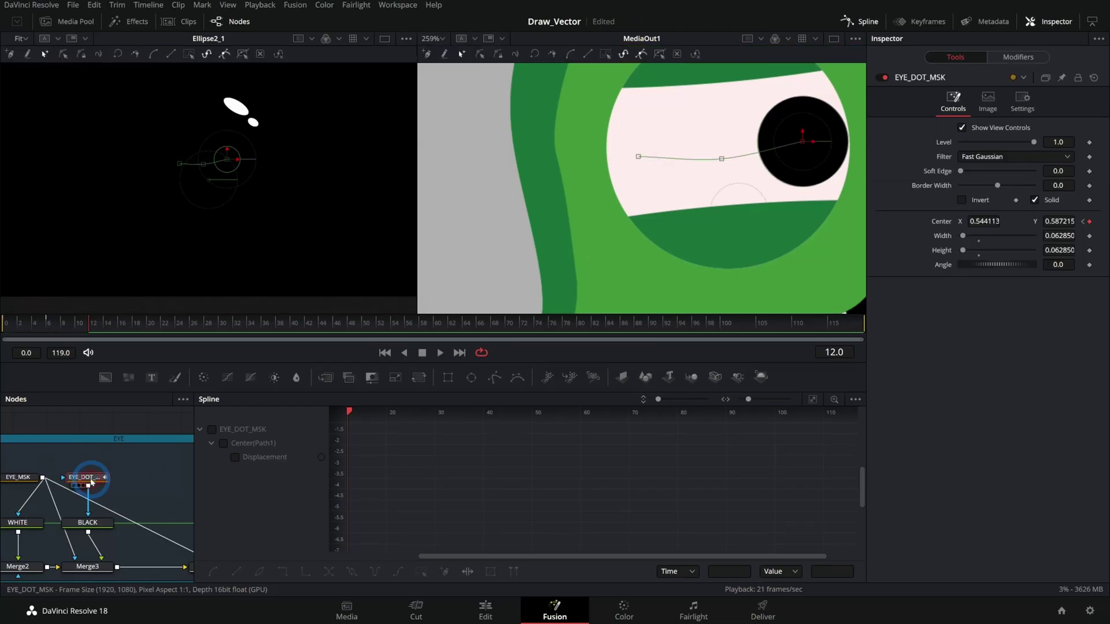
pyautogui.click(212, 428)
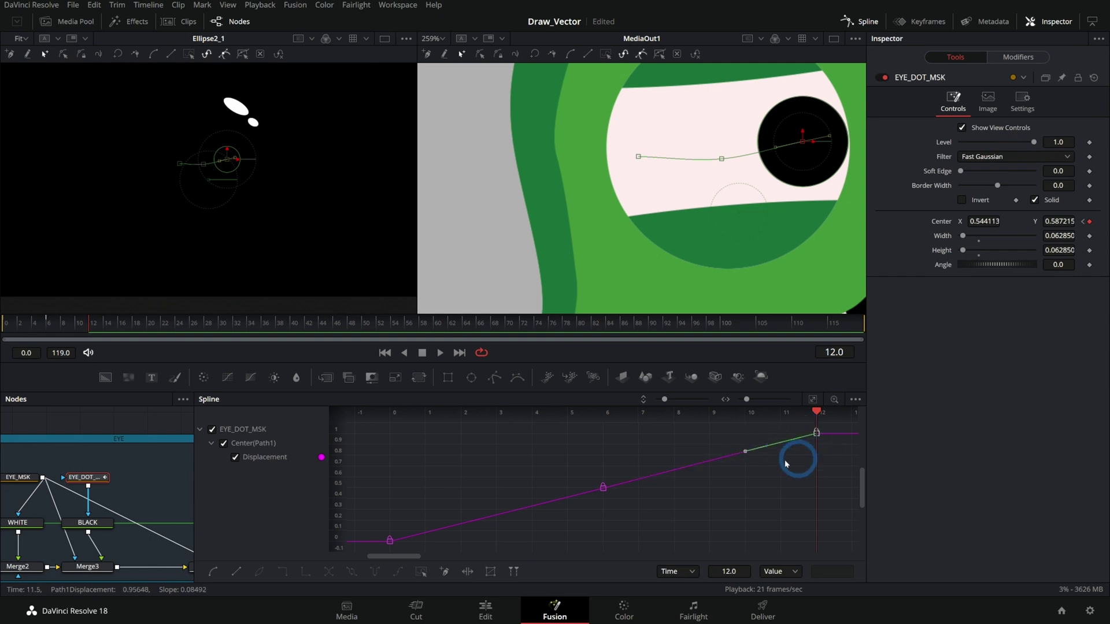
# Step: Smooth the Displacement curve at its frame 12 and frame 0 keyframes, and select the frame 6 keyframe
pyautogui.press('s')
pyautogui.moveTo(457, 516); pyautogui.dragTo(364, 549)
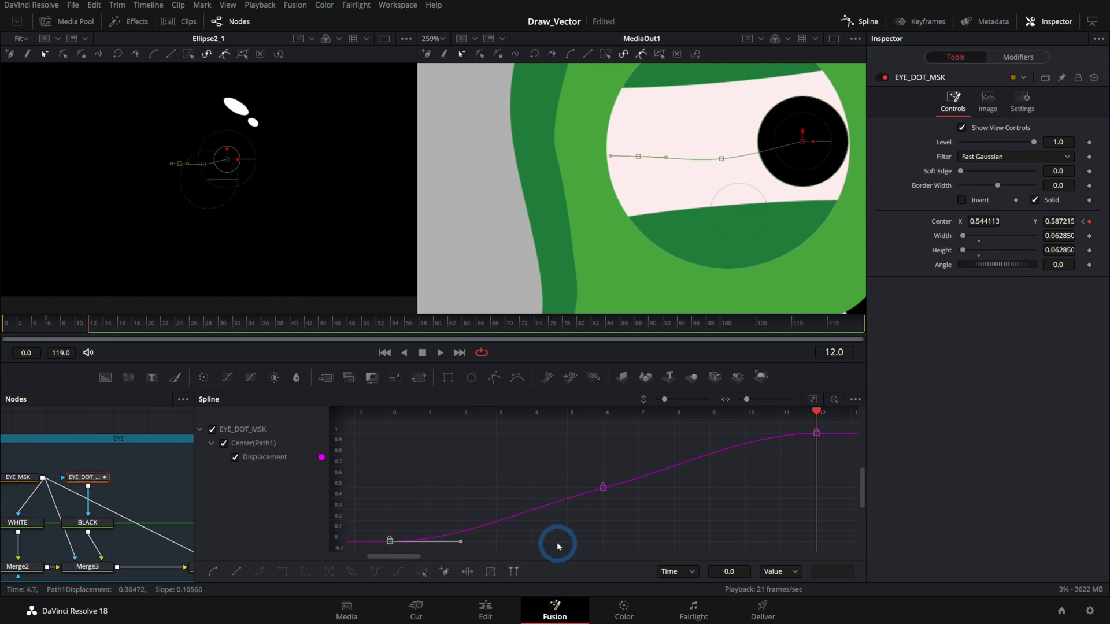
pyautogui.click(448, 536)
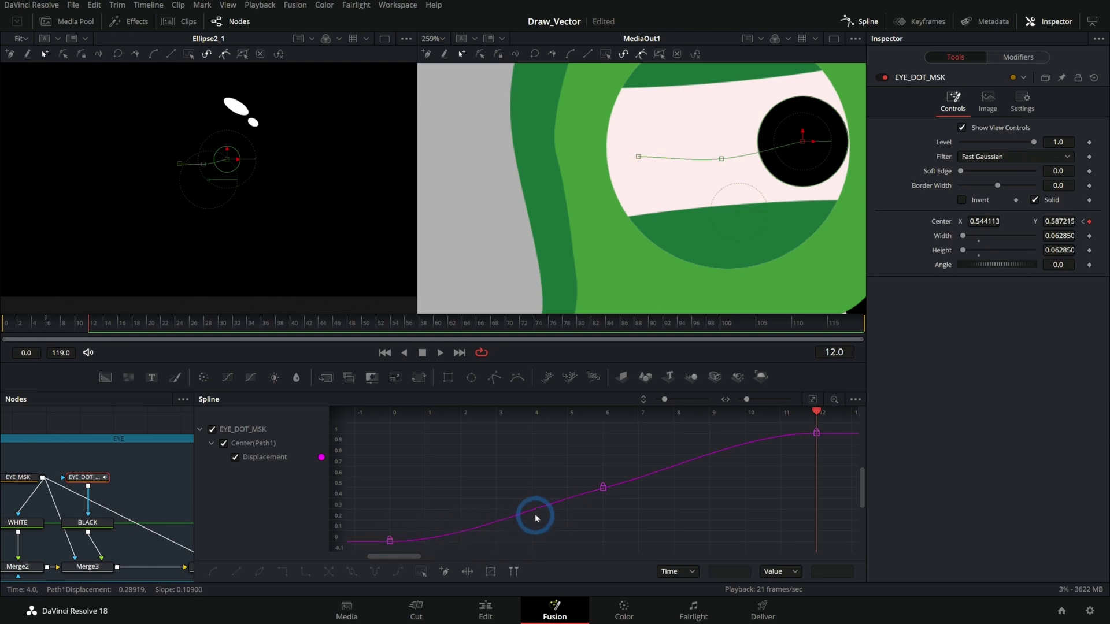
pyautogui.click(600, 497)
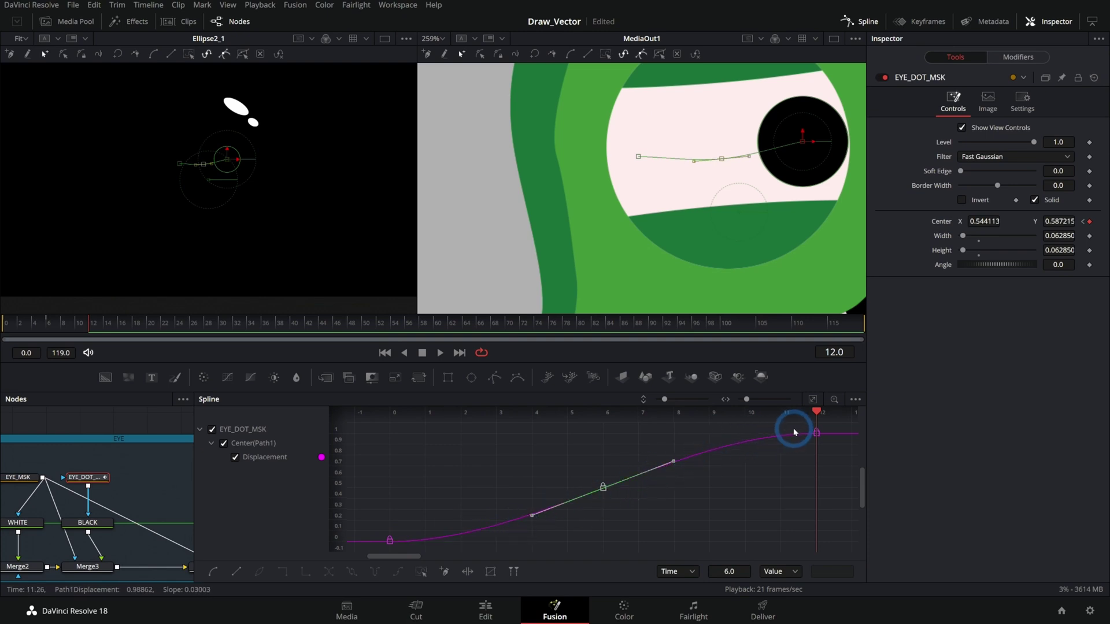
# Step: Play the eased pupil animation from frame 0 to check it, and return to frame 2
pyautogui.click(385, 352)
pyautogui.click(433, 353)
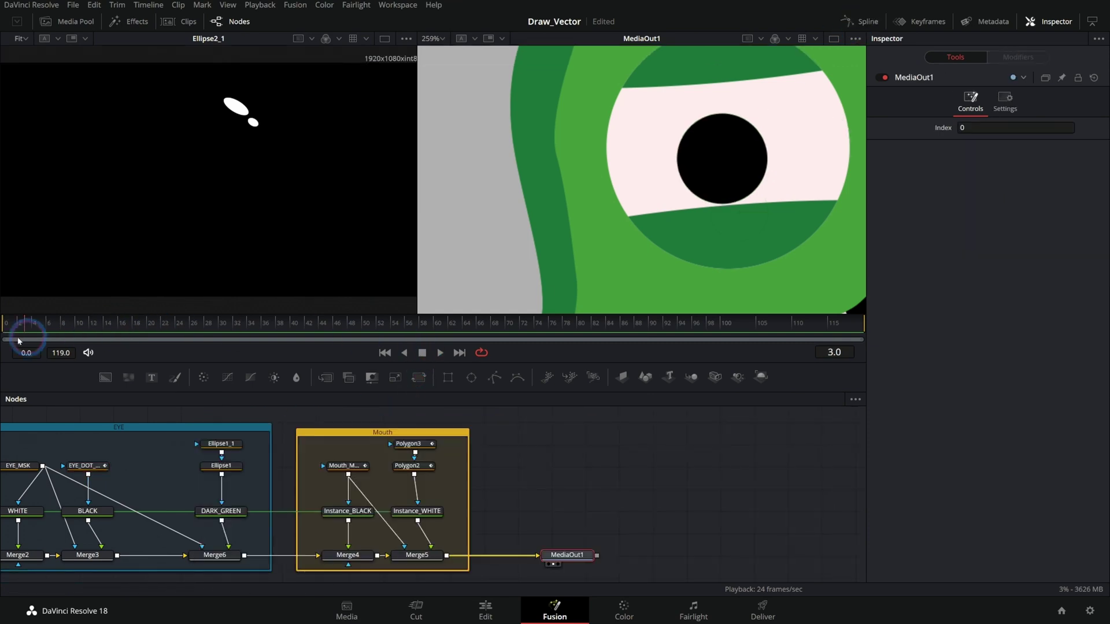
pyautogui.click(384, 353)
pyautogui.click(439, 353)
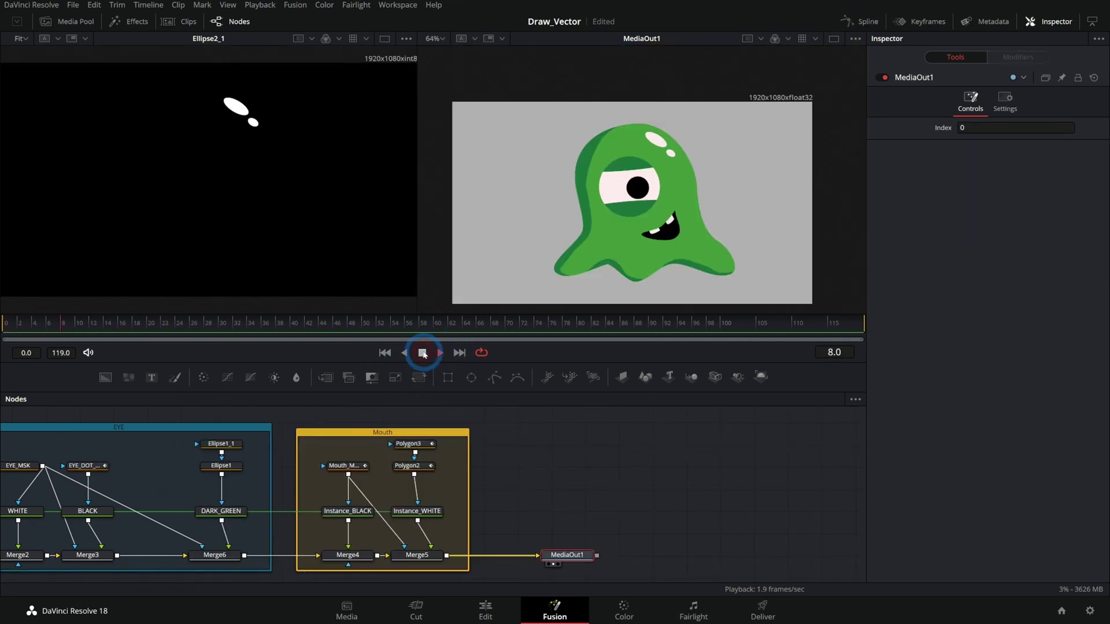
pyautogui.click(423, 353)
pyautogui.moveTo(133, 324); pyautogui.dragTo(24, 328)
# Step: Rename the eyelid masks Ellipse1_1 and Ellipse1 as LID_TOP and LID_BOT, and move to frame 1
pyautogui.scroll(3, 613, 197)
pyautogui.moveTo(142, 455); pyautogui.dragTo(311, 455)
pyautogui.click(390, 443)
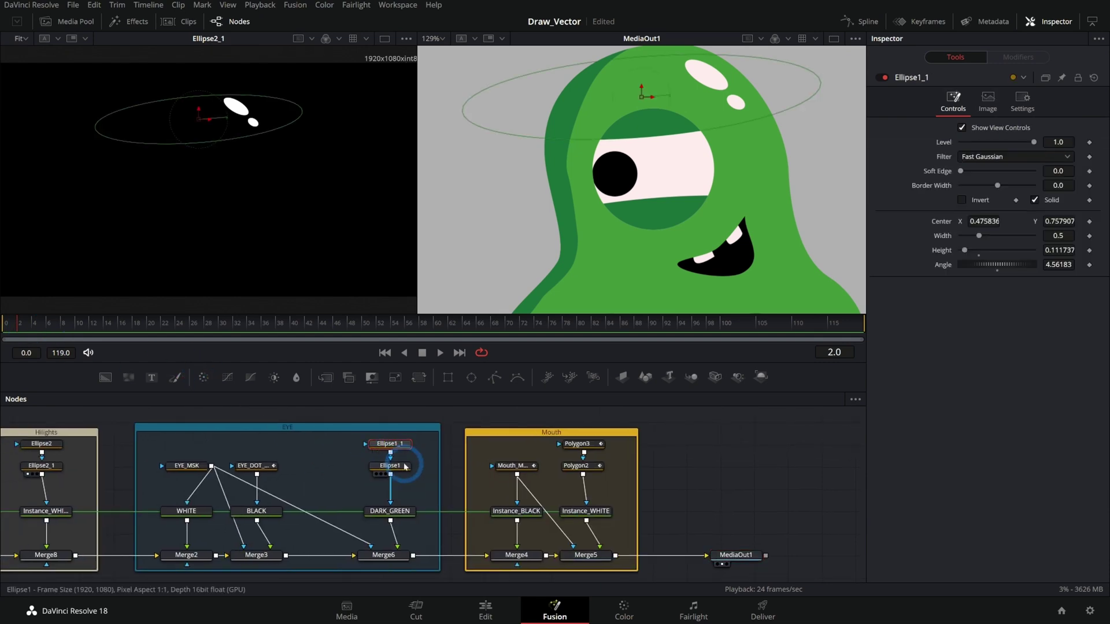
pyautogui.scroll(2, 390, 444)
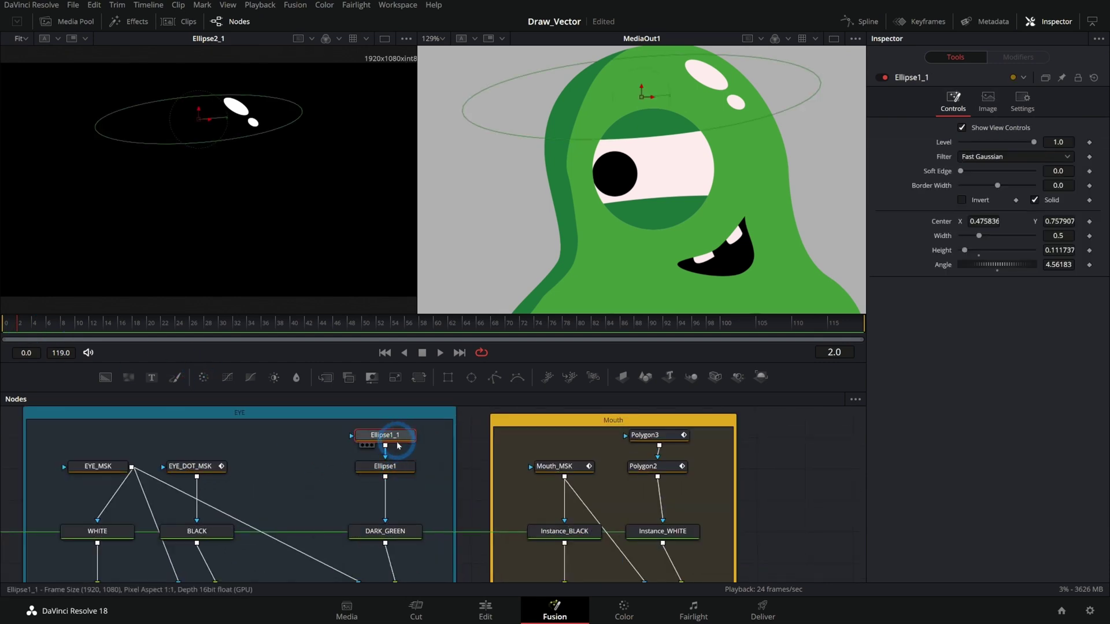
pyautogui.click(239, 430)
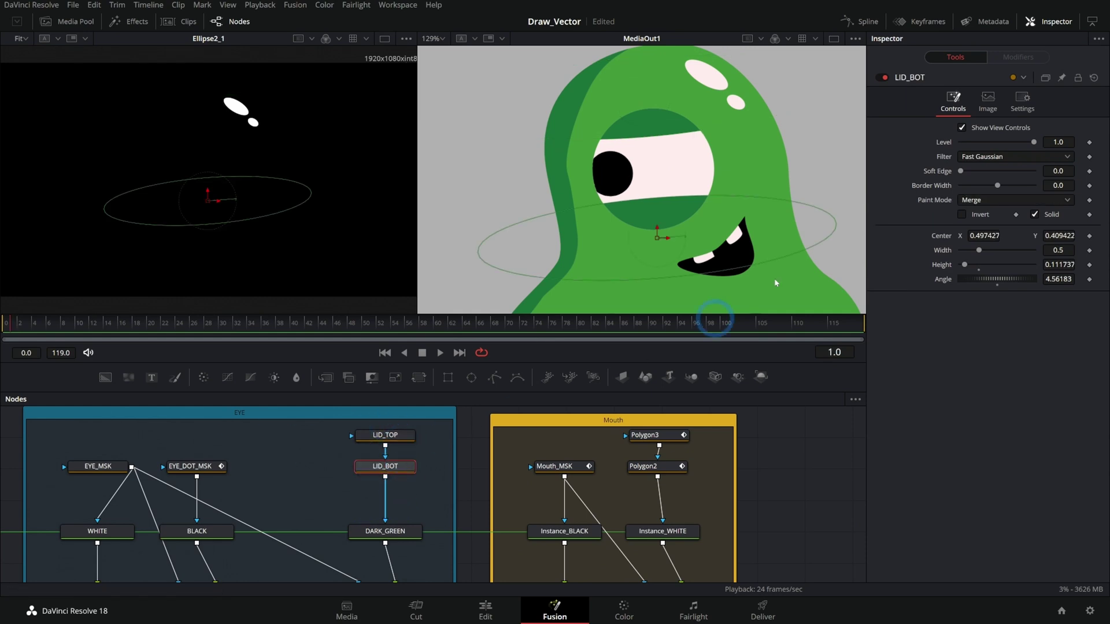
# Step: Keyframe the Center of LID_BOT and LID_TOP at frame 1
pyautogui.click(1089, 236)
pyautogui.click(393, 434)
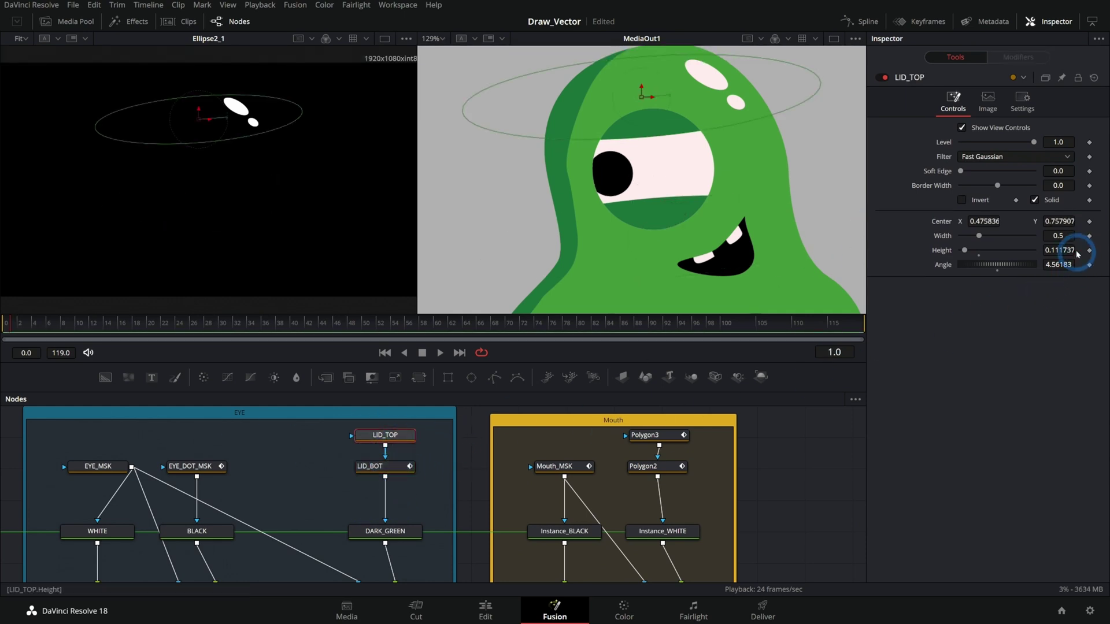
pyautogui.click(1089, 222)
# Step: Keyframe the Center of LID_TOP and LID_BOT with the eyelids open at frame 6
pyautogui.moveTo(25, 325); pyautogui.dragTo(50, 322)
pyautogui.click(650, 185)
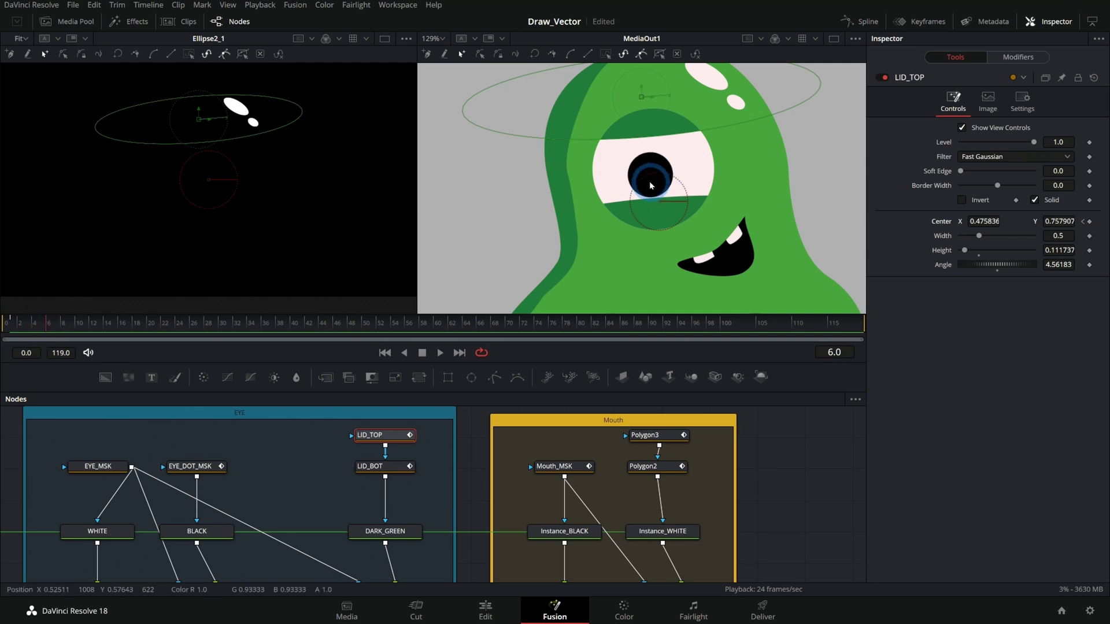
pyautogui.click(382, 465)
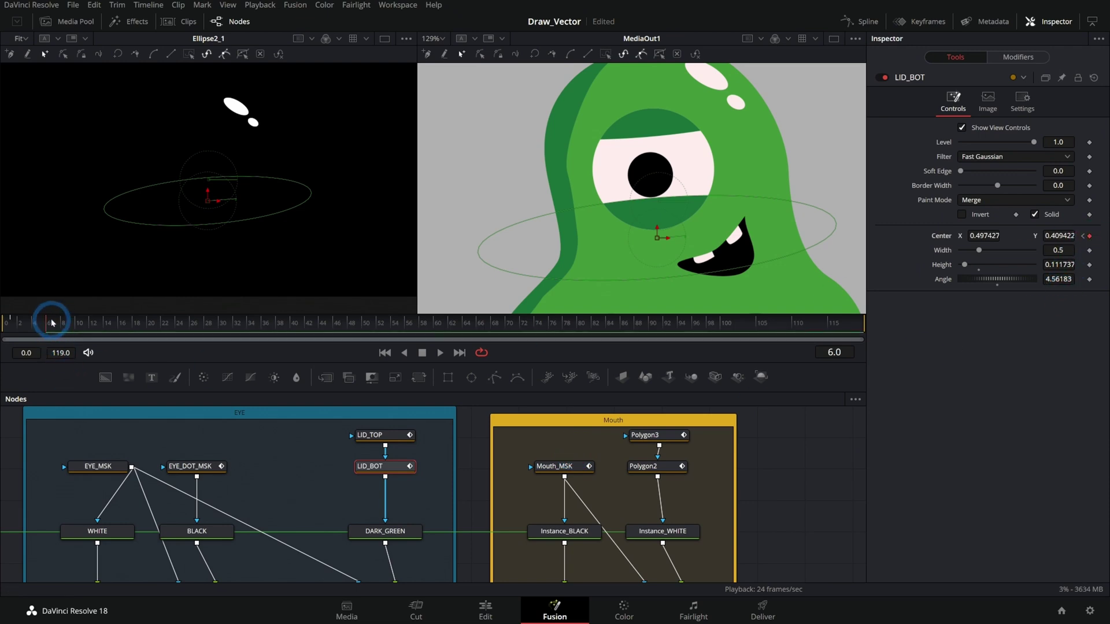
# Step: At frame 3, raise LID_BOT to about X 0.495, Y 0.465 and lower LID_TOP to close the eye
pyautogui.moveTo(50, 322); pyautogui.dragTo(32, 326)
pyautogui.moveTo(657, 238); pyautogui.dragTo(654, 216)
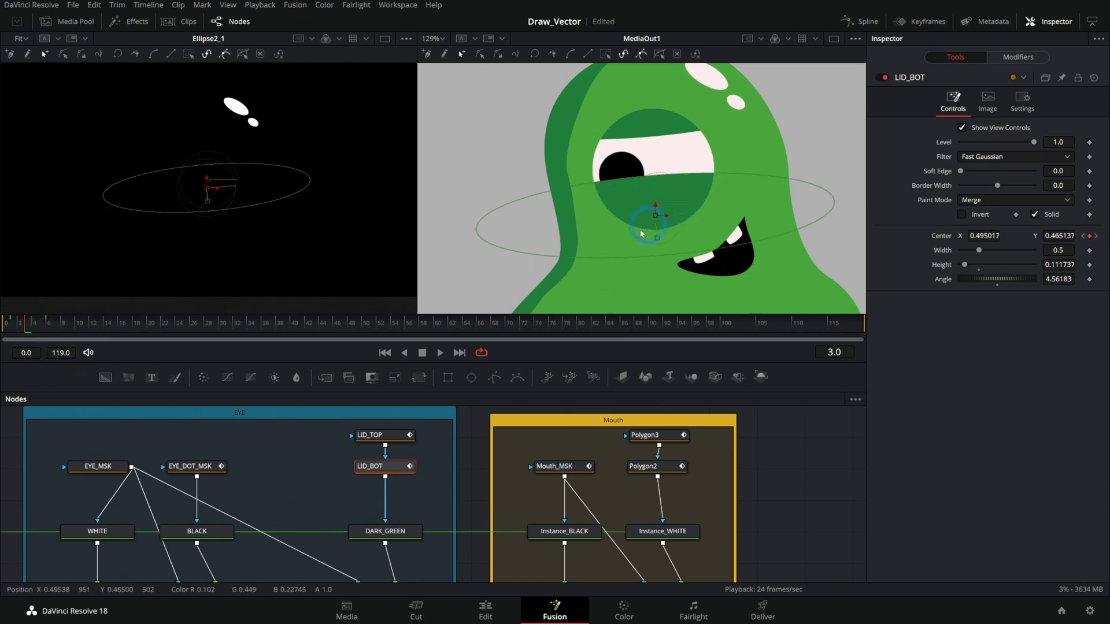
pyautogui.click(376, 435)
pyautogui.moveTo(641, 97); pyautogui.dragTo(644, 141)
# Step: Play the blink from frame 0 and return to frame 6
pyautogui.click(384, 353)
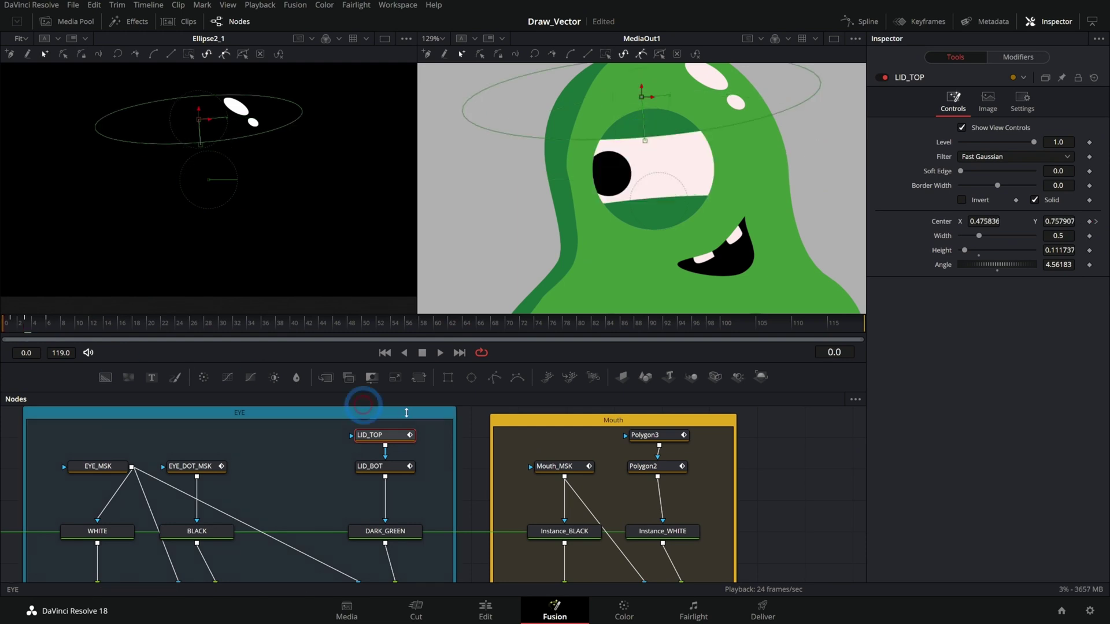
pyautogui.click(441, 352)
pyautogui.moveTo(11, 323); pyautogui.dragTo(50, 321)
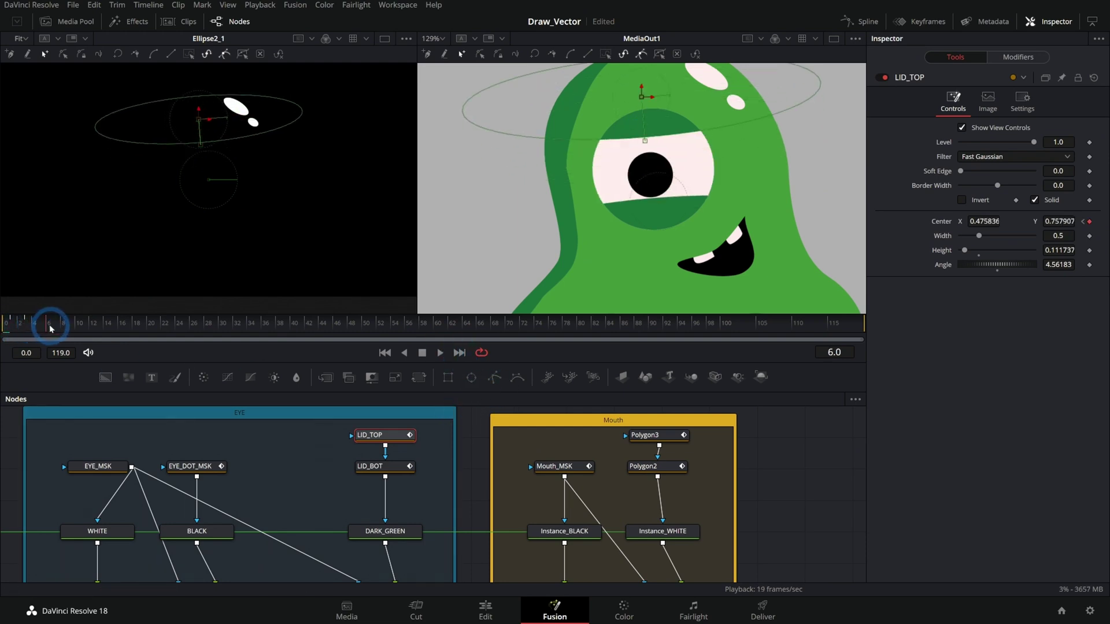
# Step: In the Spline editor, smooth and flatten LID_TOP's Displacement keyframes, and display the LID_BOT Displacement curve
pyautogui.click(861, 24)
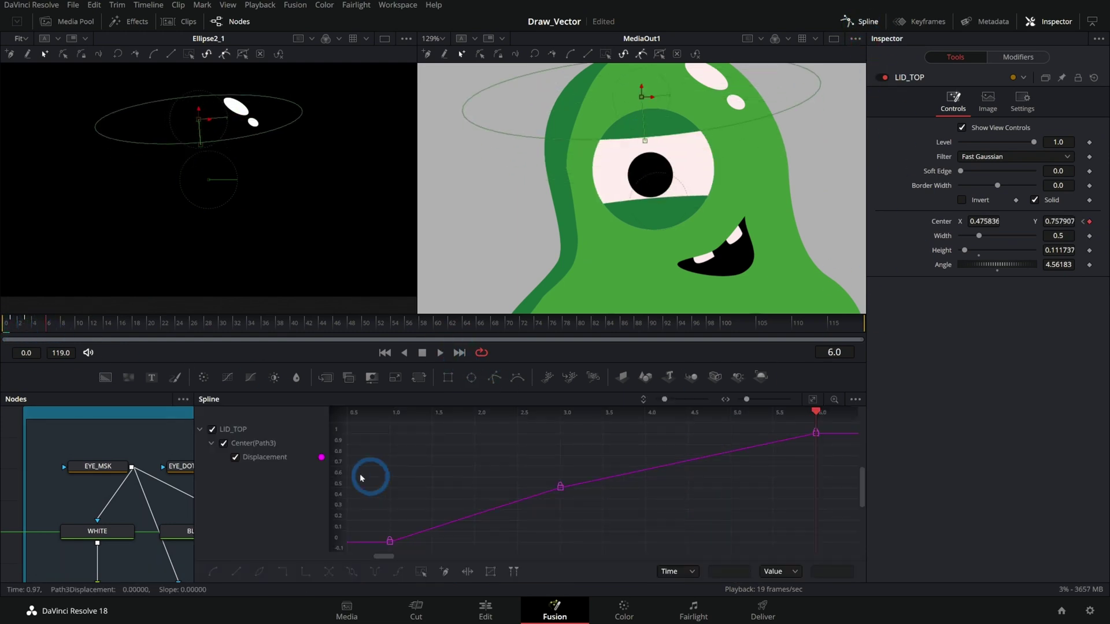
pyautogui.scroll(-1, 136, 485)
pyautogui.moveTo(159, 468); pyautogui.dragTo(46, 475)
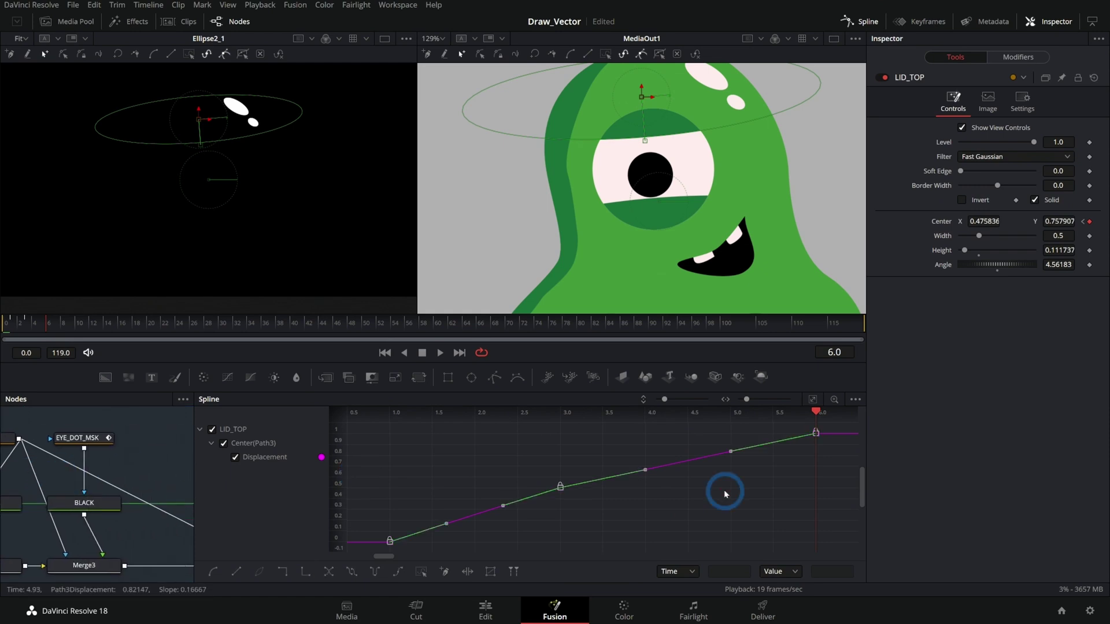
pyautogui.press('f')
pyautogui.click(766, 500)
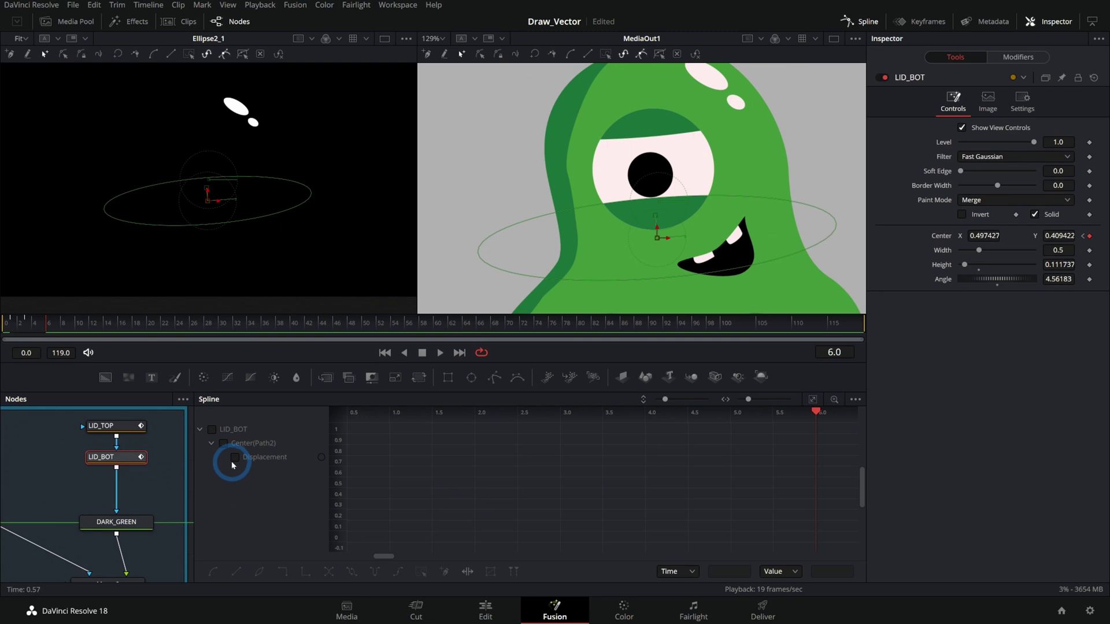
pyautogui.click(232, 459)
# Step: Play the combined blink and pupil movement from the start to check the easing
pyautogui.click(422, 352)
pyautogui.click(384, 352)
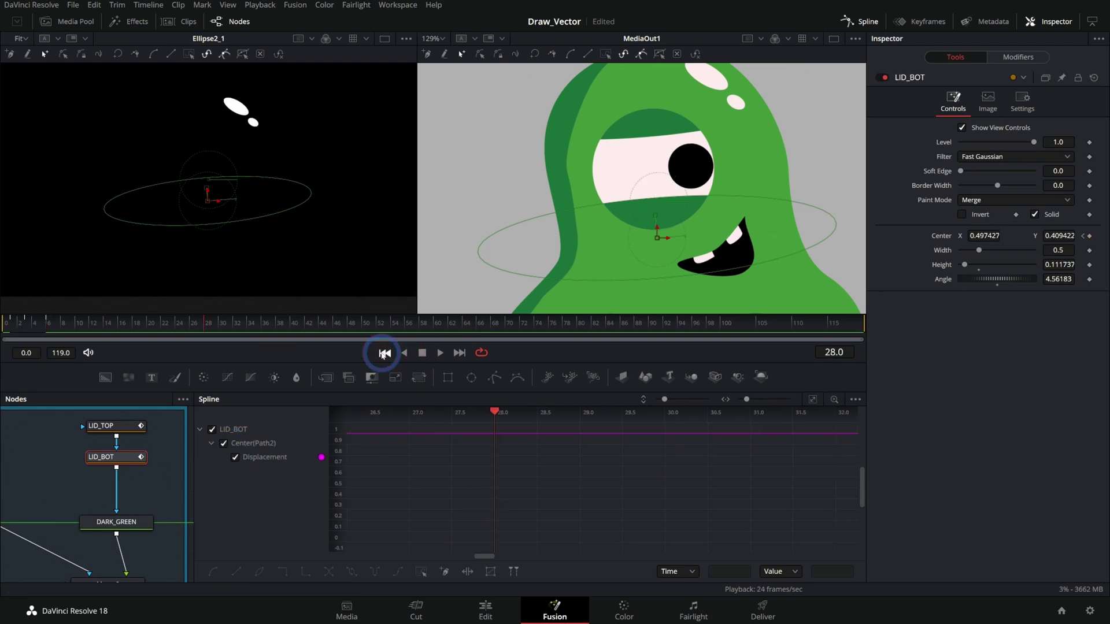
pyautogui.scroll(-3, 191, 462)
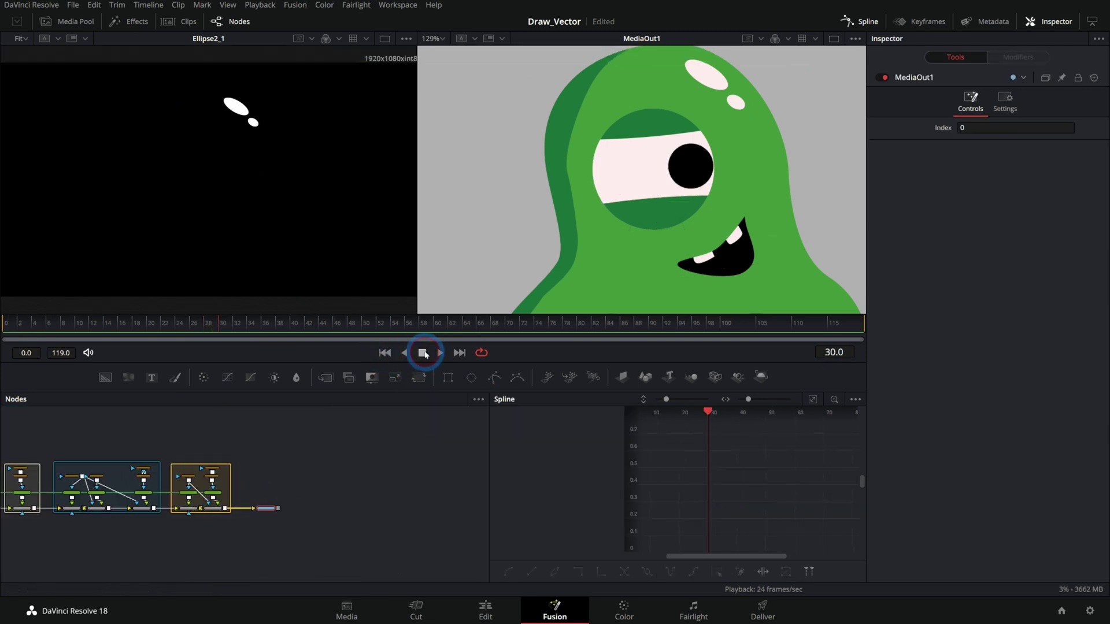
pyautogui.click(45, 322)
pyautogui.click(292, 358)
# Step: Keyframe small shifts of the EYE_DOT_MSK Center between frames 32 and 41, ending at about X 0.536, Y 0.583
pyautogui.click(132, 520)
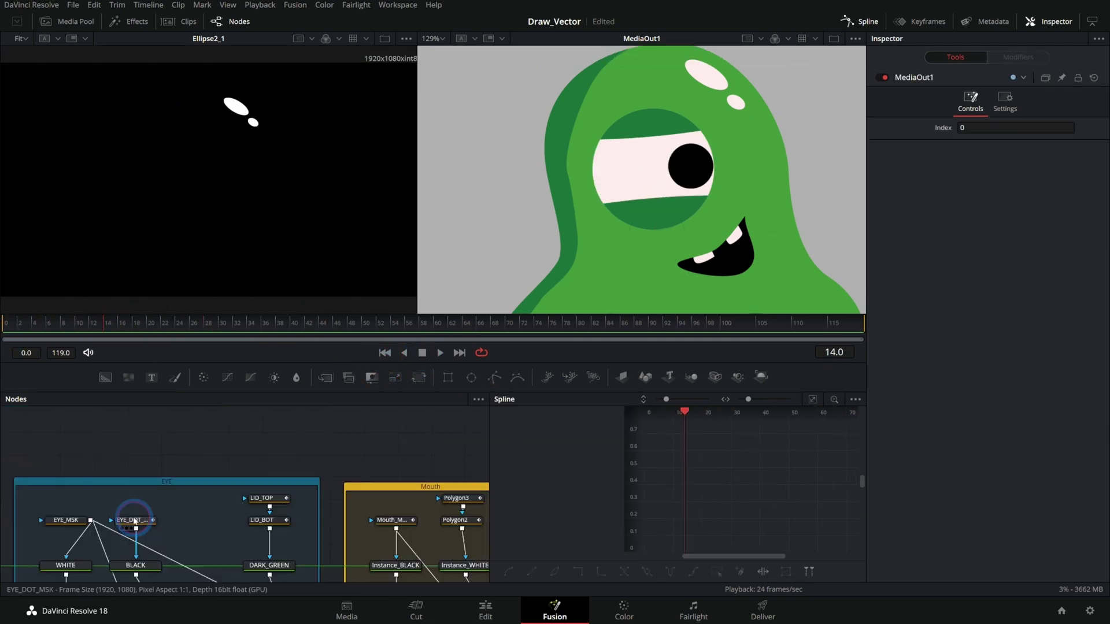
pyautogui.moveTo(148, 331); pyautogui.dragTo(187, 328)
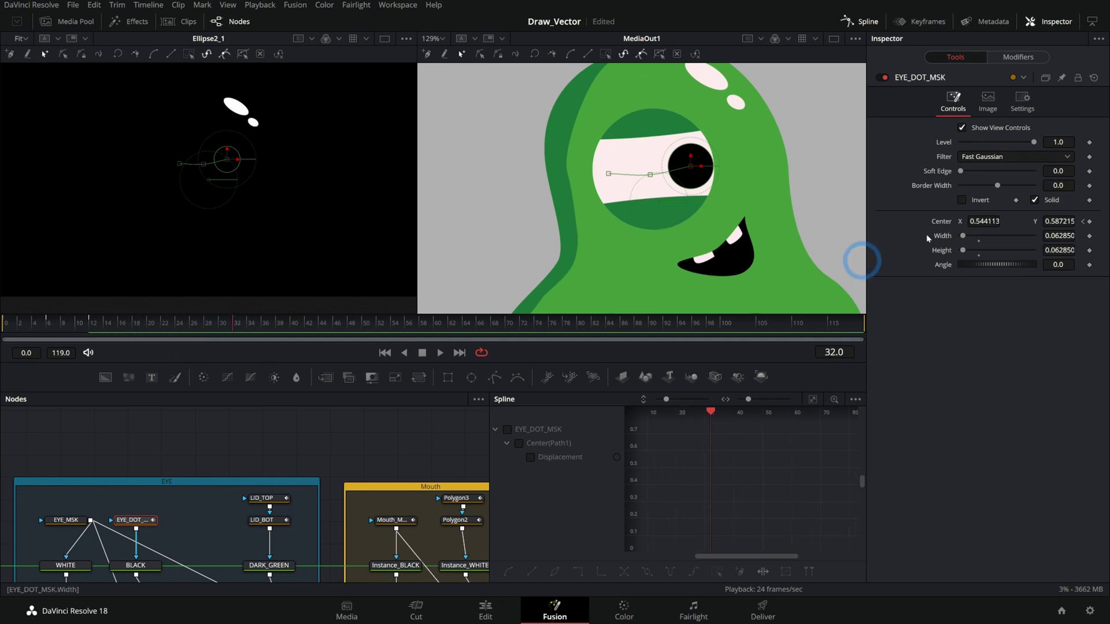
pyautogui.moveTo(691, 166); pyautogui.dragTo(686, 167)
pyautogui.moveTo(248, 322); pyautogui.dragTo(250, 321)
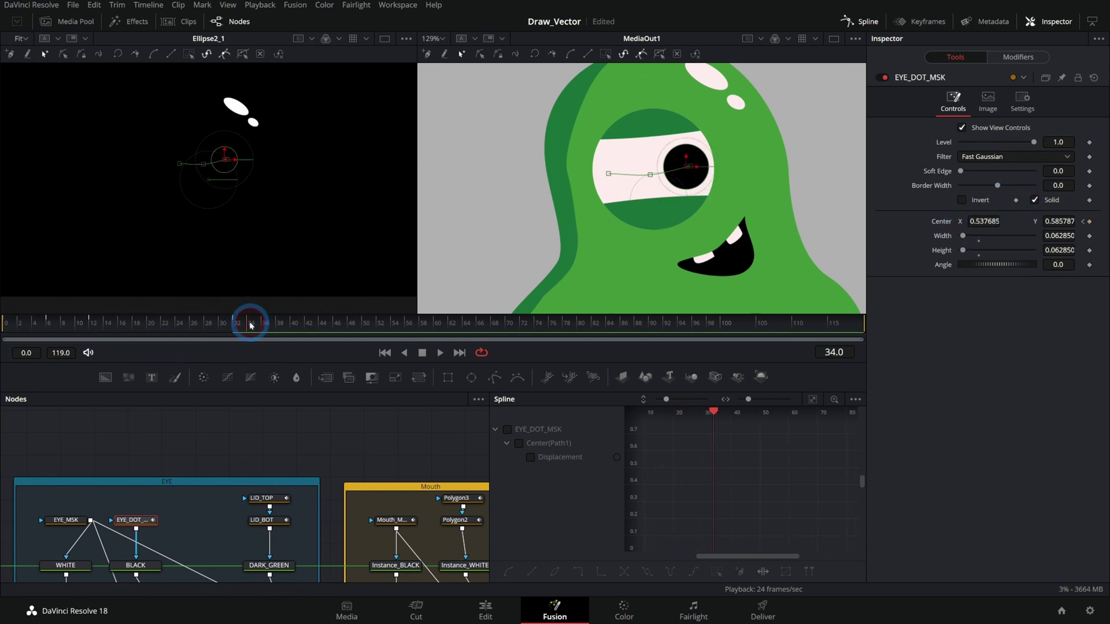
pyautogui.moveTo(251, 322); pyautogui.dragTo(270, 323)
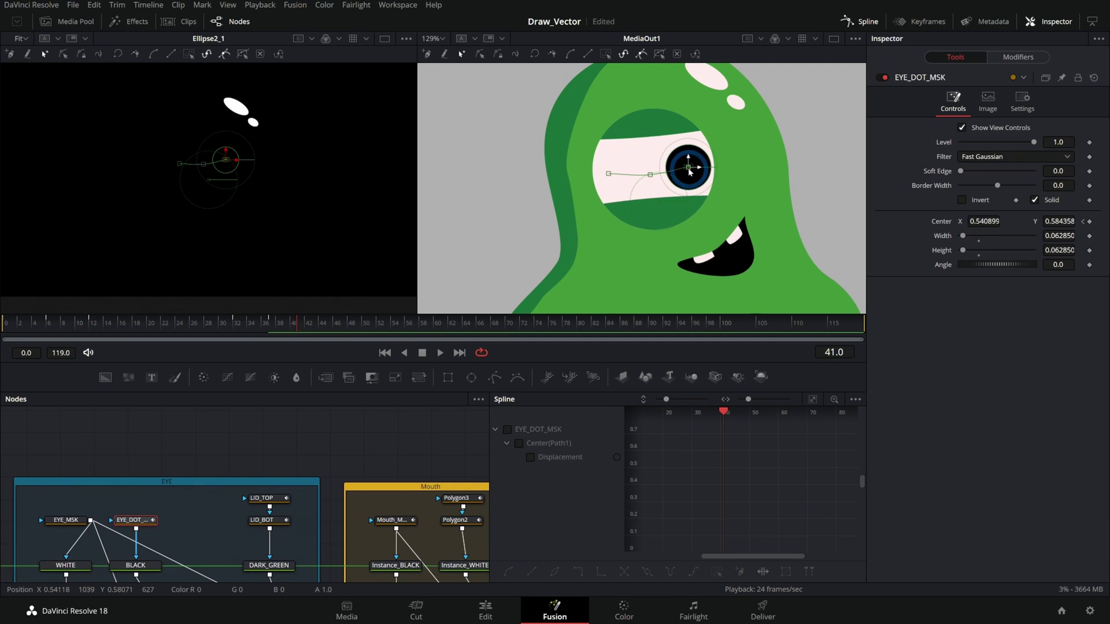
pyautogui.moveTo(690, 168); pyautogui.dragTo(685, 170)
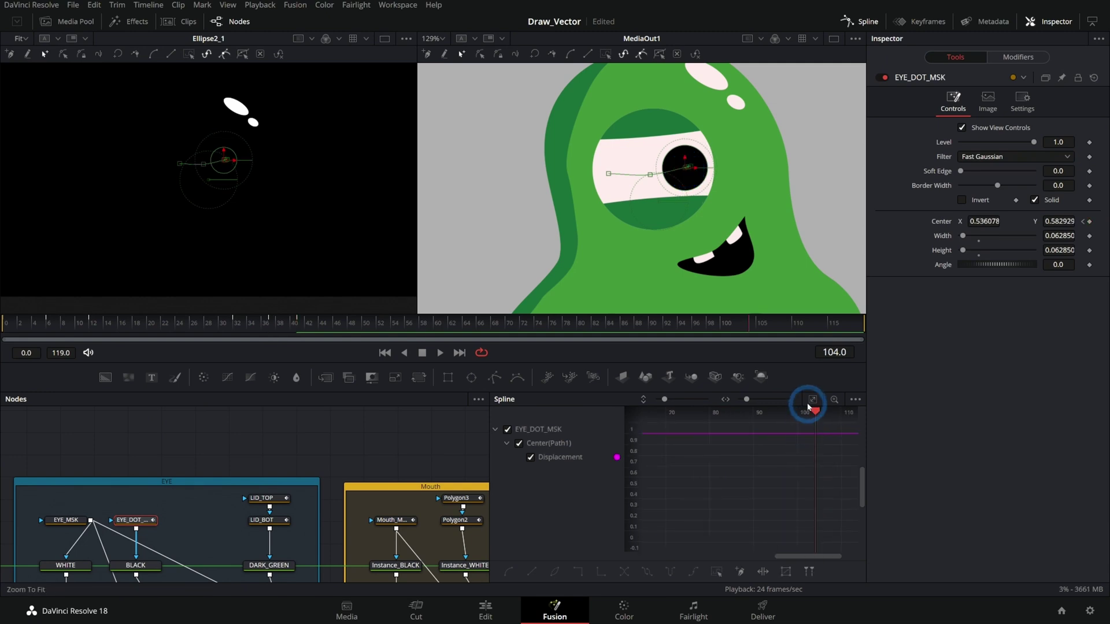
# Step: Examine the EYE_DOT_MSK Displacement curve, play the animation from the start, and return to frame 11
pyautogui.click(752, 451)
pyautogui.moveTo(751, 451)
pyautogui.mouseDown()
pyautogui.moveTo(736, 451)
pyautogui.moveTo(751, 452)
pyautogui.mouseUp()
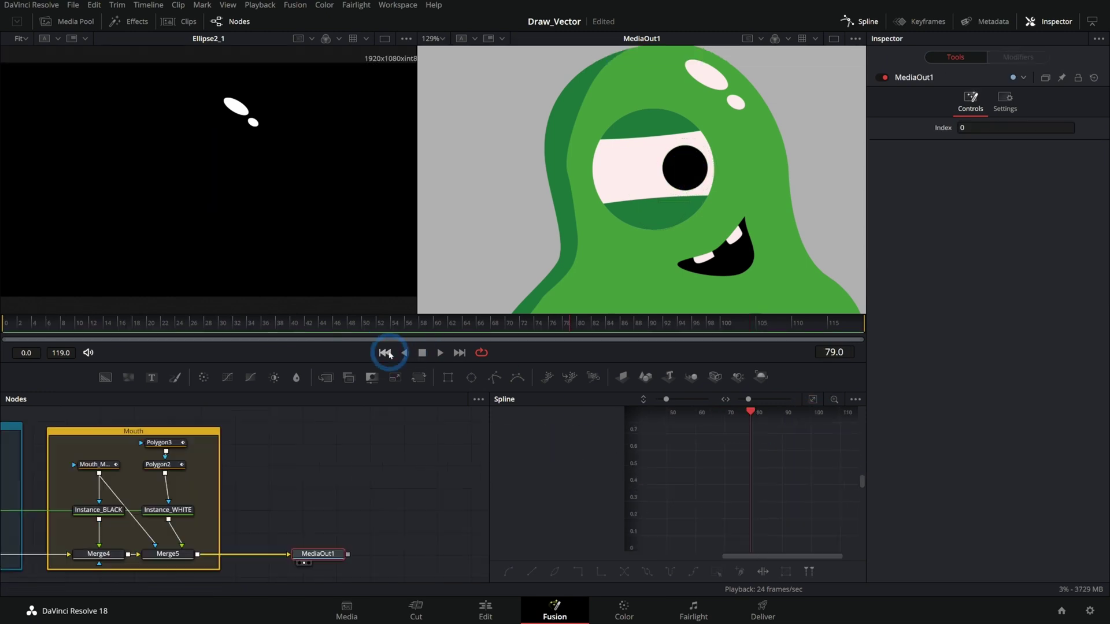
pyautogui.click(432, 354)
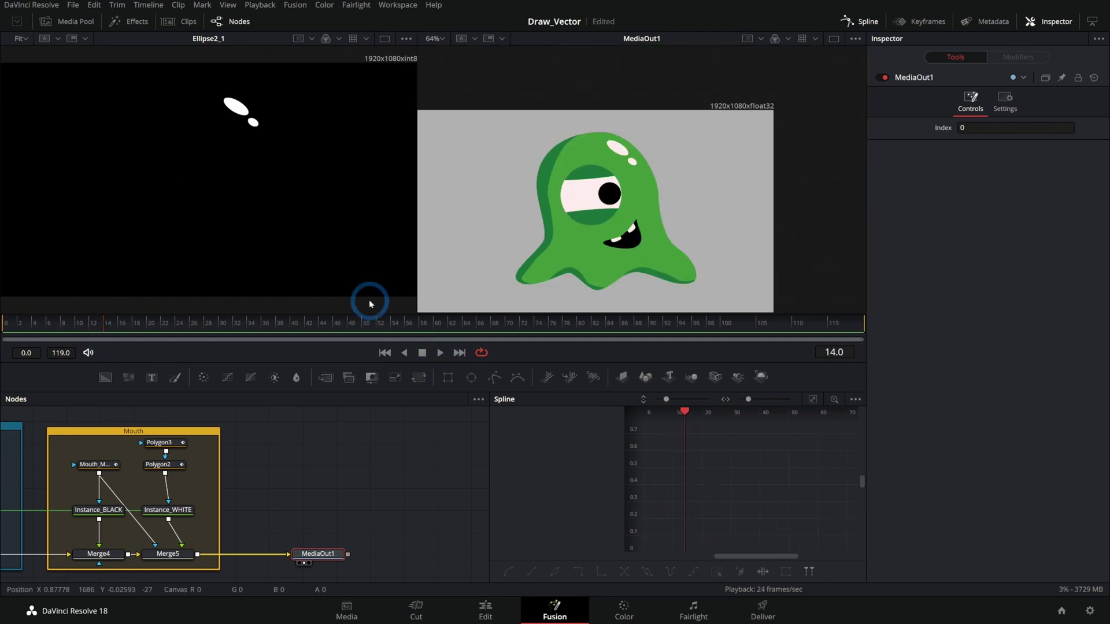
pyautogui.moveTo(49, 331); pyautogui.dragTo(79, 325)
pyautogui.click(592, 251)
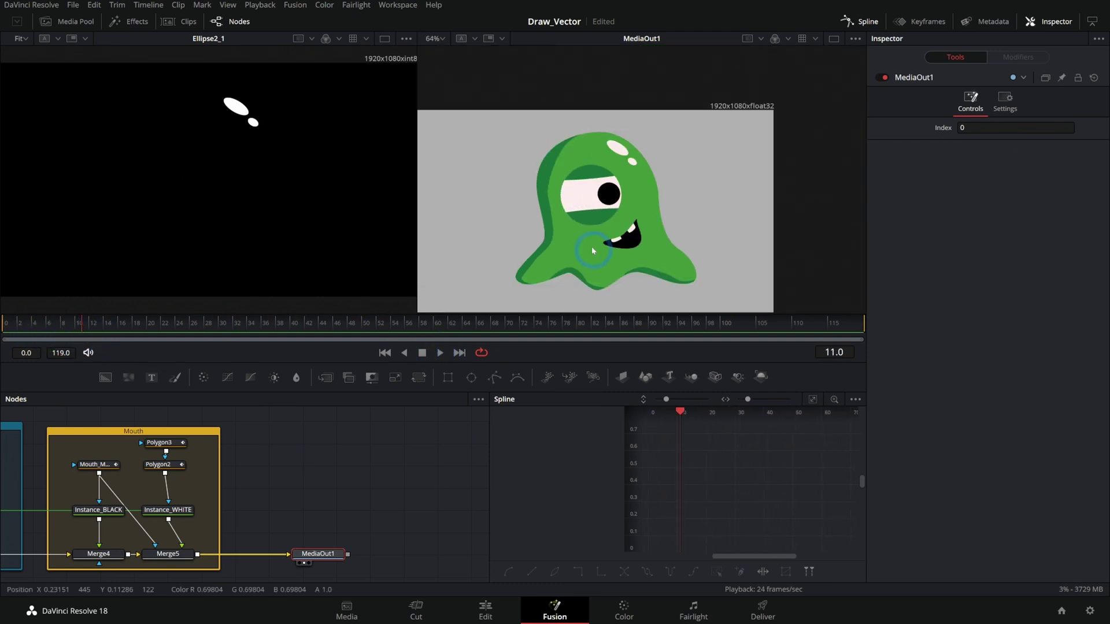
# Step: Select Mouth_MSK and set a shape animation keyframe for the open mouth at frame 14
pyautogui.moveTo(345, 449); pyautogui.dragTo(462, 444)
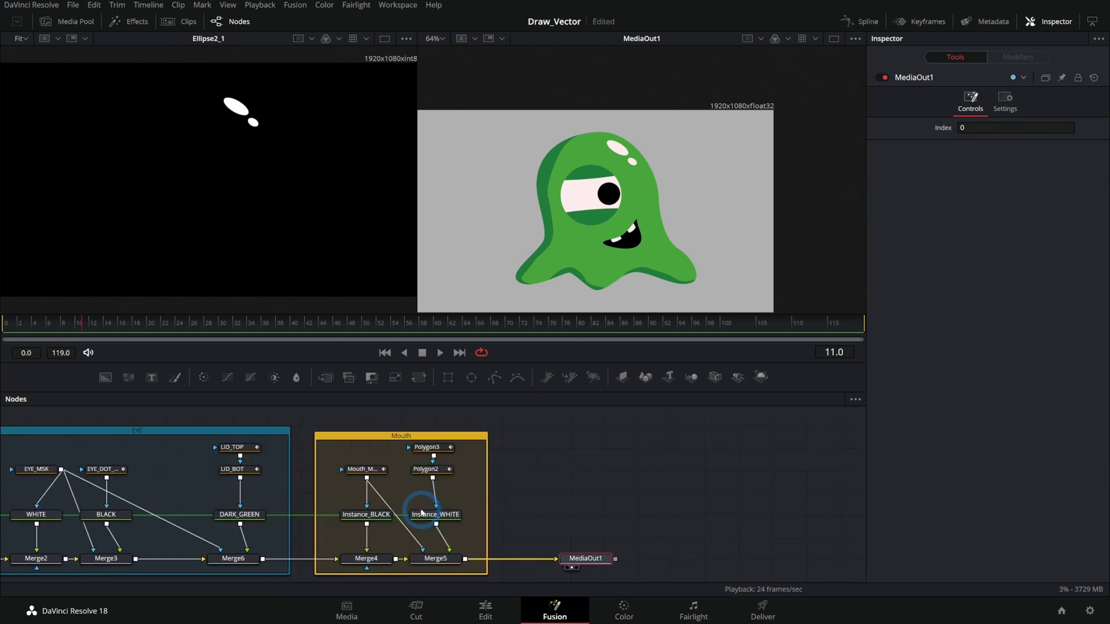
pyautogui.click(362, 469)
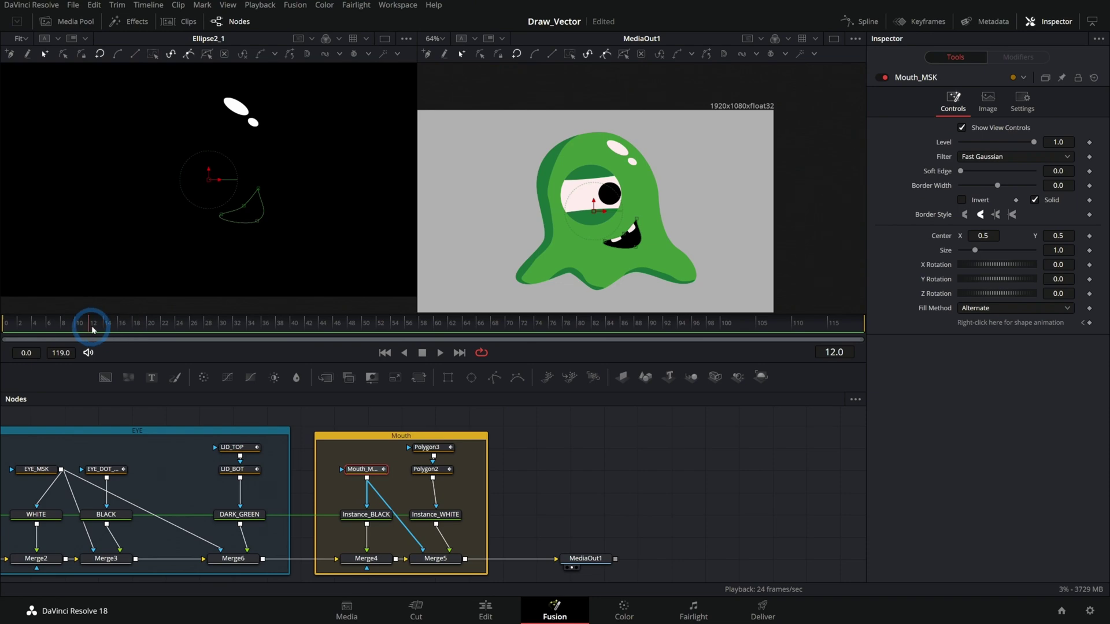
pyautogui.moveTo(93, 329); pyautogui.dragTo(144, 331)
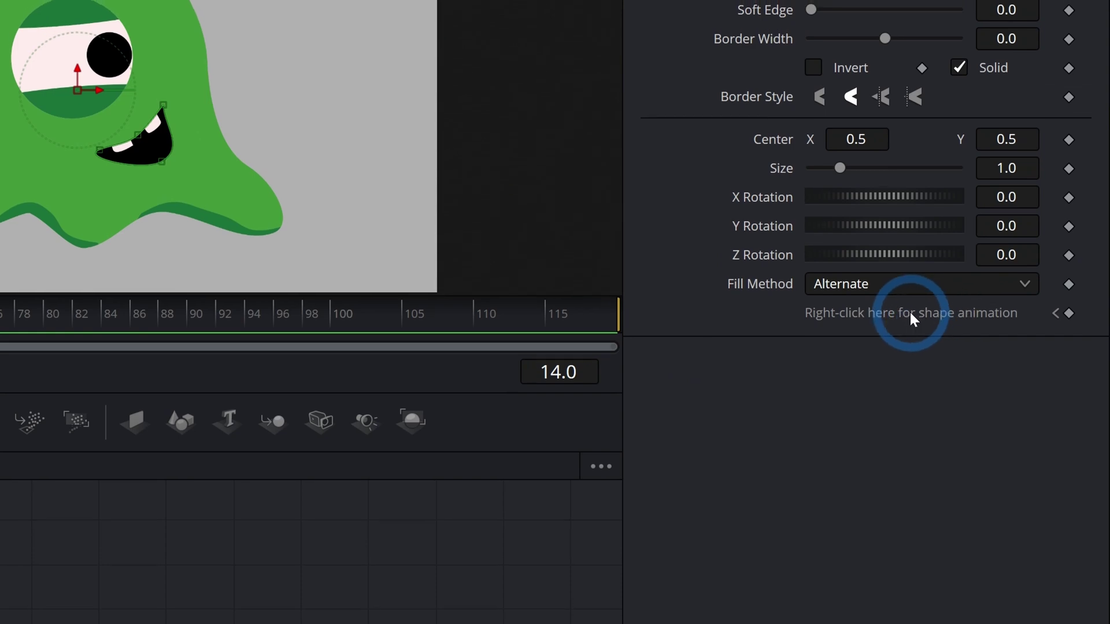
pyautogui.rightClick(910, 310)
pyautogui.click(934, 311)
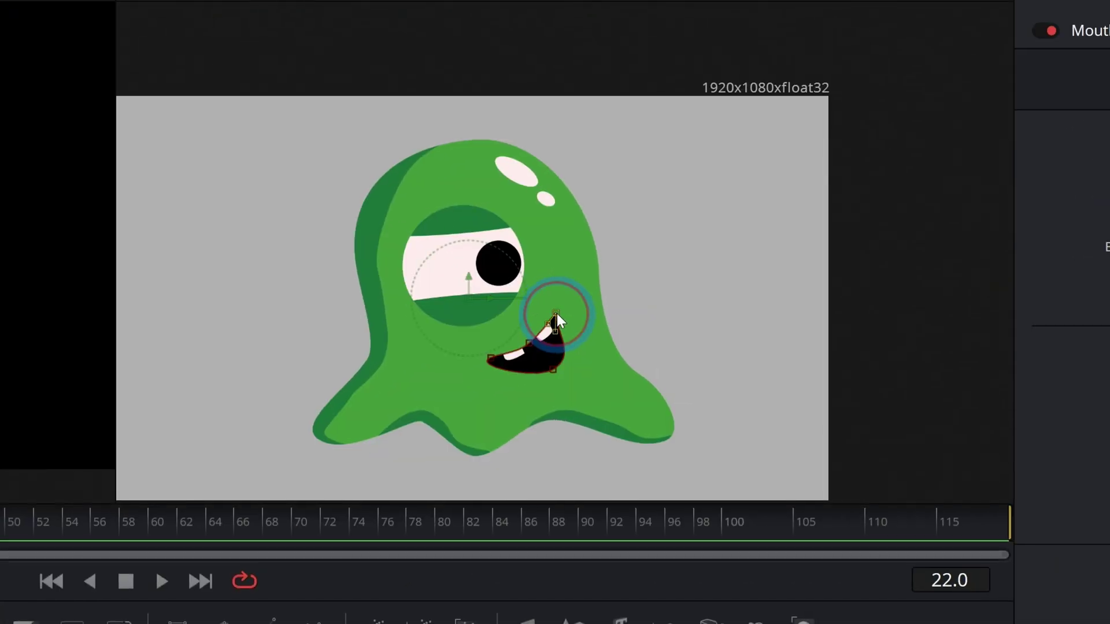
# Step: At frame 22, reshape the Mouth_MSK outline into a smaller mouth and play the result
pyautogui.moveTo(555, 313)
pyautogui.mouseDown()
pyautogui.moveTo(548, 323)
pyautogui.moveTo(542, 313)
pyautogui.mouseUp()
pyautogui.click(588, 555)
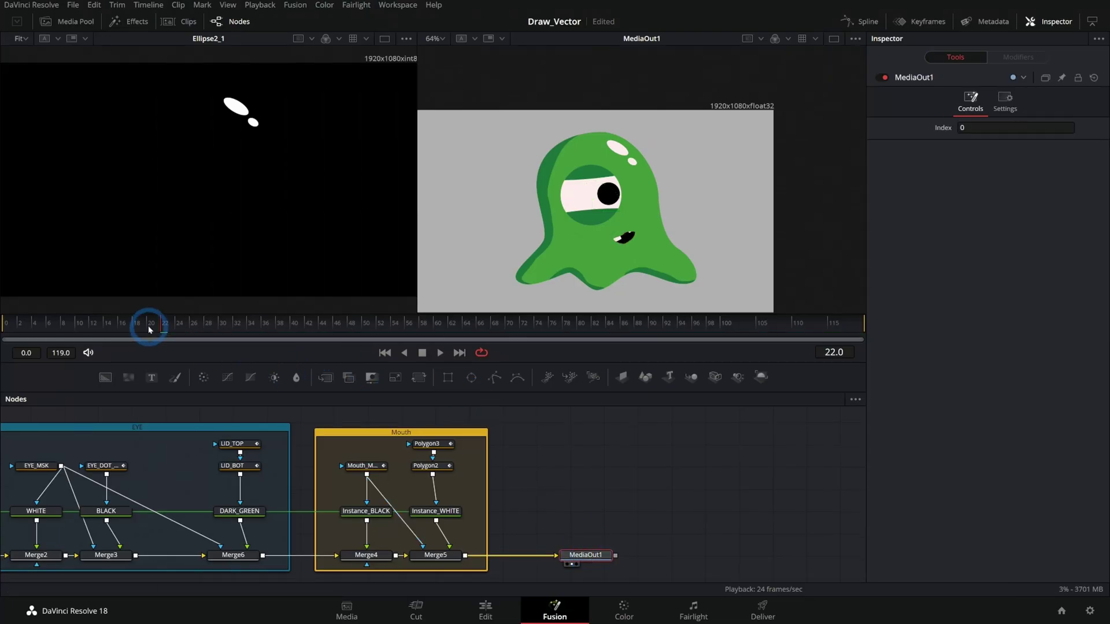
pyautogui.click(433, 353)
# Step: Return to frame 22 and display the Polyline curve of Mouth_MSK in the Spline editor
pyautogui.click(165, 323)
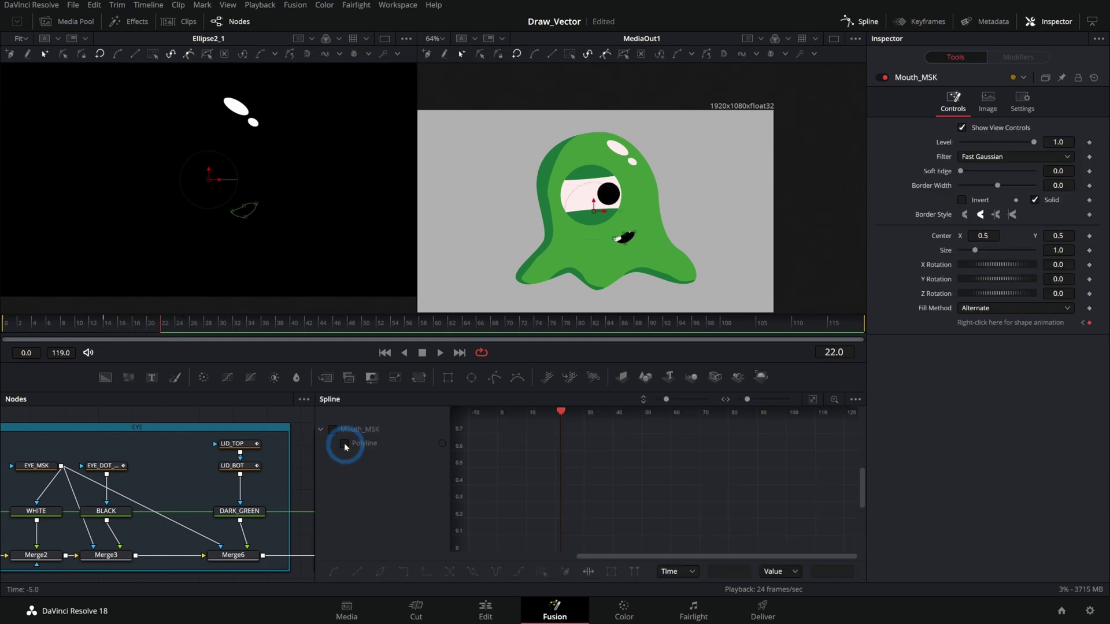
pyautogui.click(345, 443)
pyautogui.click(591, 489)
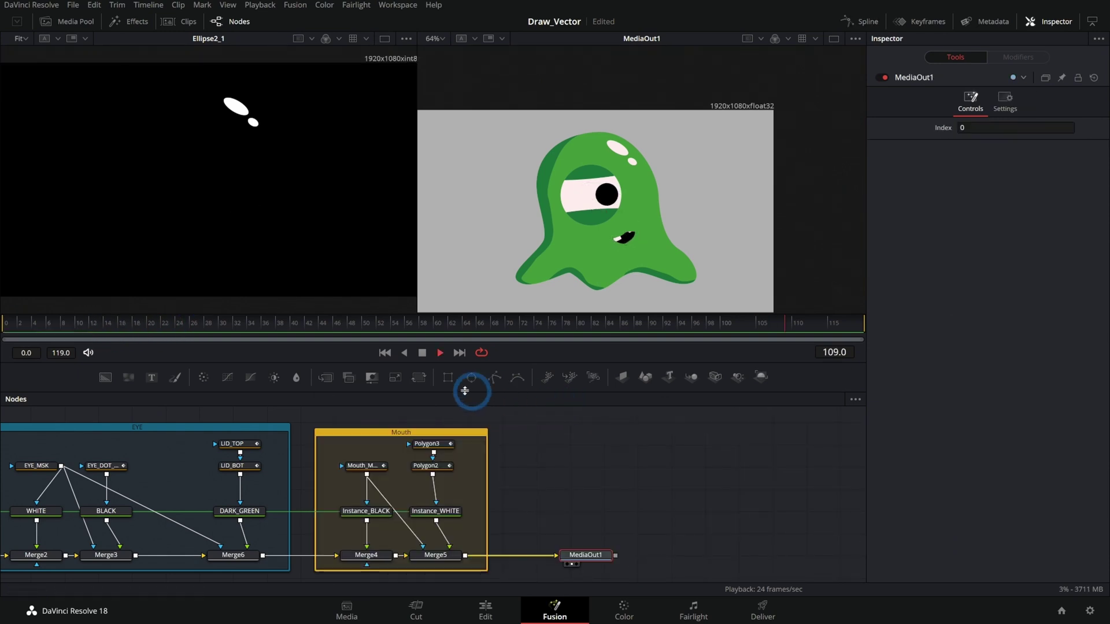
# Step: Play the animation from the start and scrub the early frames to review the eye movement
pyautogui.click(385, 353)
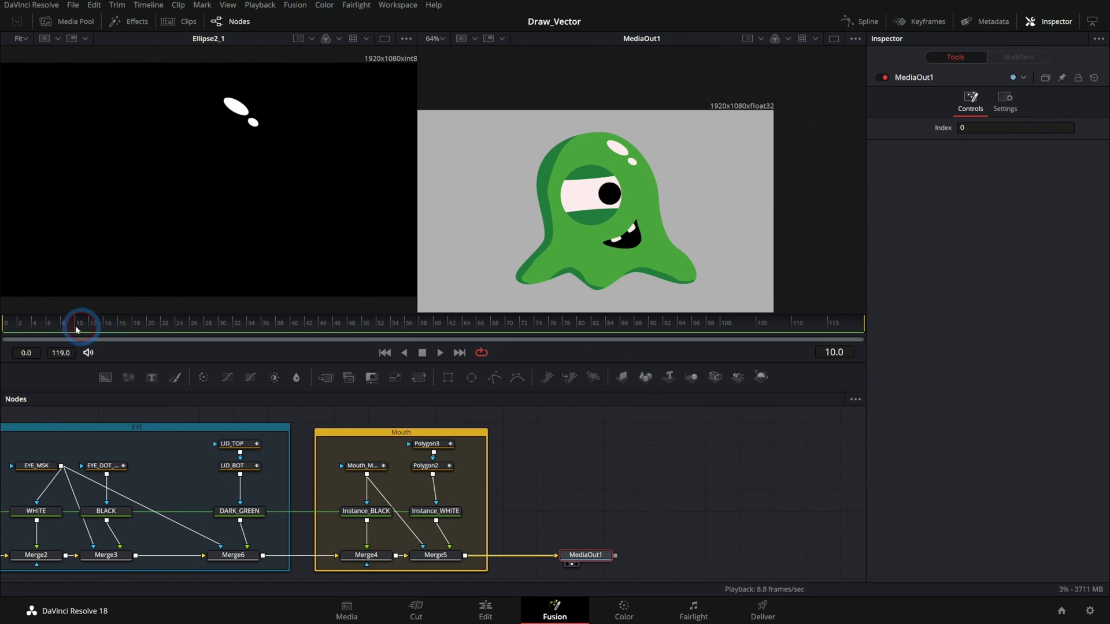
pyautogui.moveTo(77, 329); pyautogui.dragTo(52, 333)
pyautogui.click(580, 522)
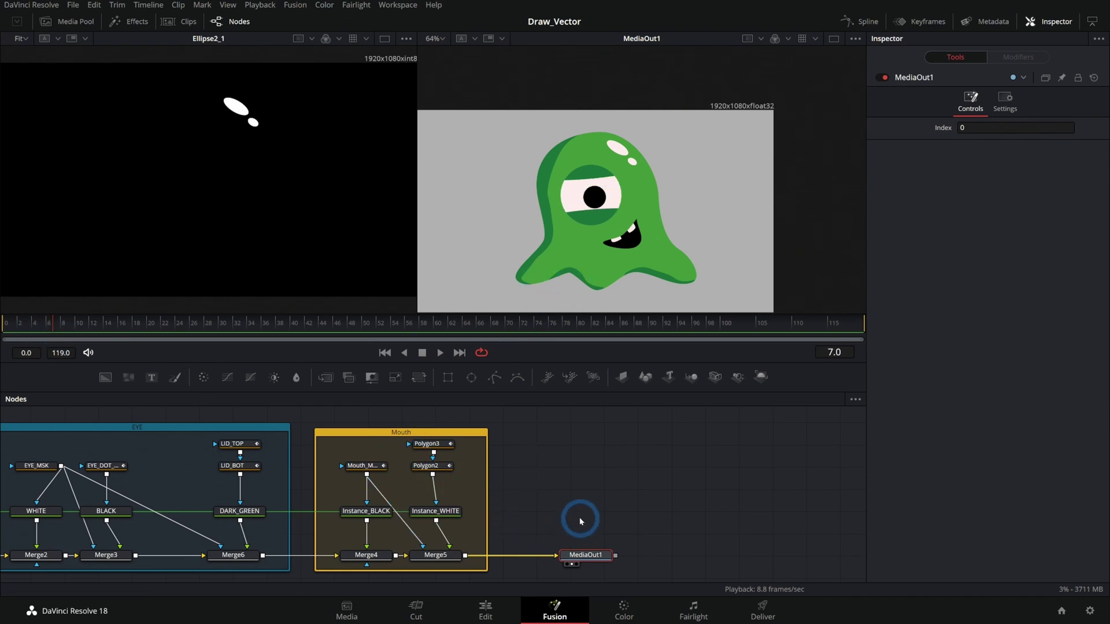
pyautogui.moveTo(48, 332); pyautogui.dragTo(79, 333)
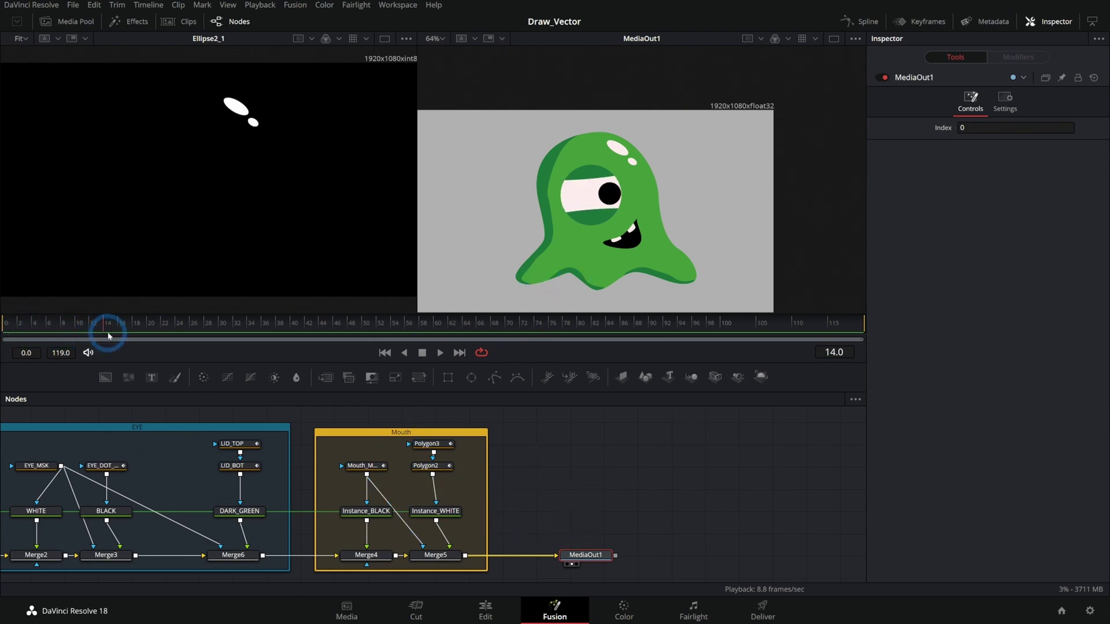
# Step: Select EYE_MSK to inspect the eye mask, and scrub through to frame 24 to review the mouth change
pyautogui.moveTo(413, 519); pyautogui.dragTo(762, 504)
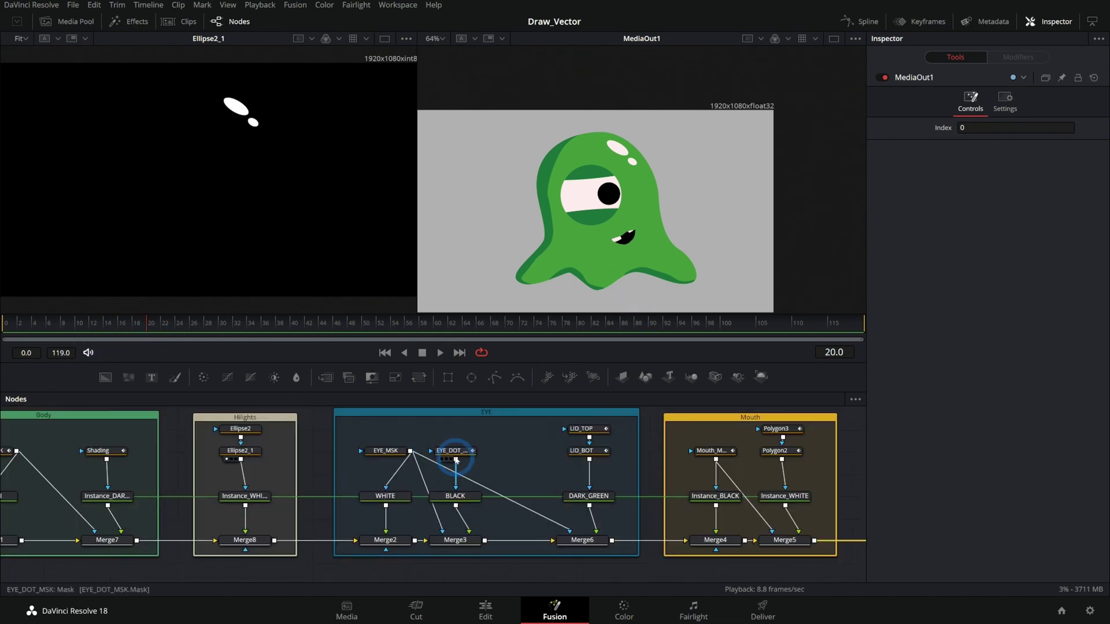
pyautogui.click(399, 498)
pyautogui.click(397, 453)
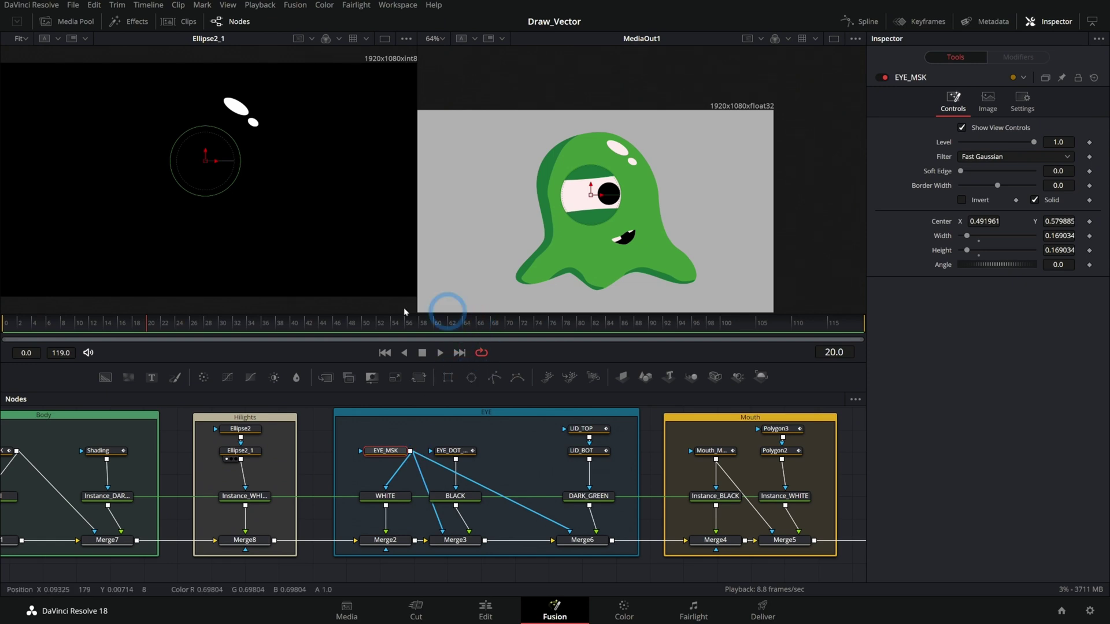
pyautogui.click(147, 324)
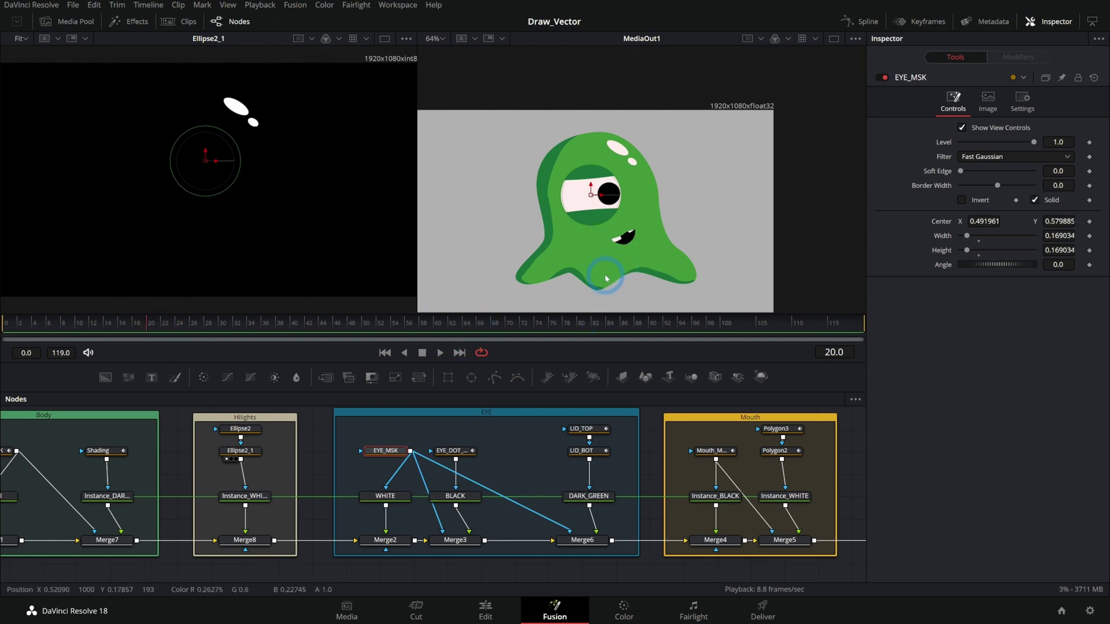
pyautogui.click(65, 327)
pyautogui.click(543, 208)
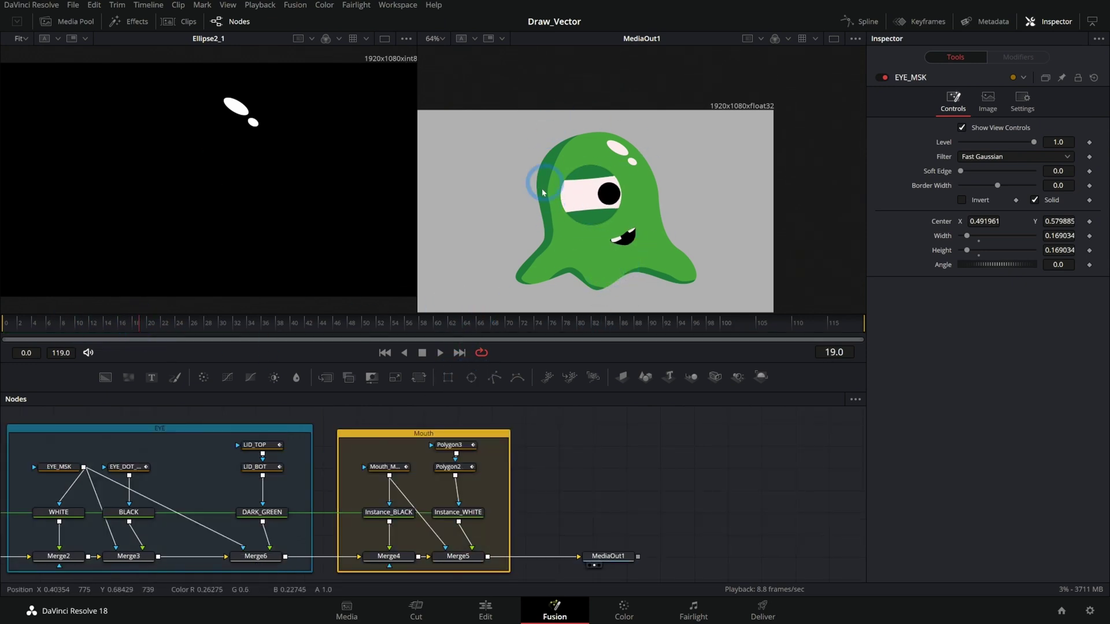
pyautogui.moveTo(98, 331); pyautogui.dragTo(176, 325)
pyautogui.click(478, 310)
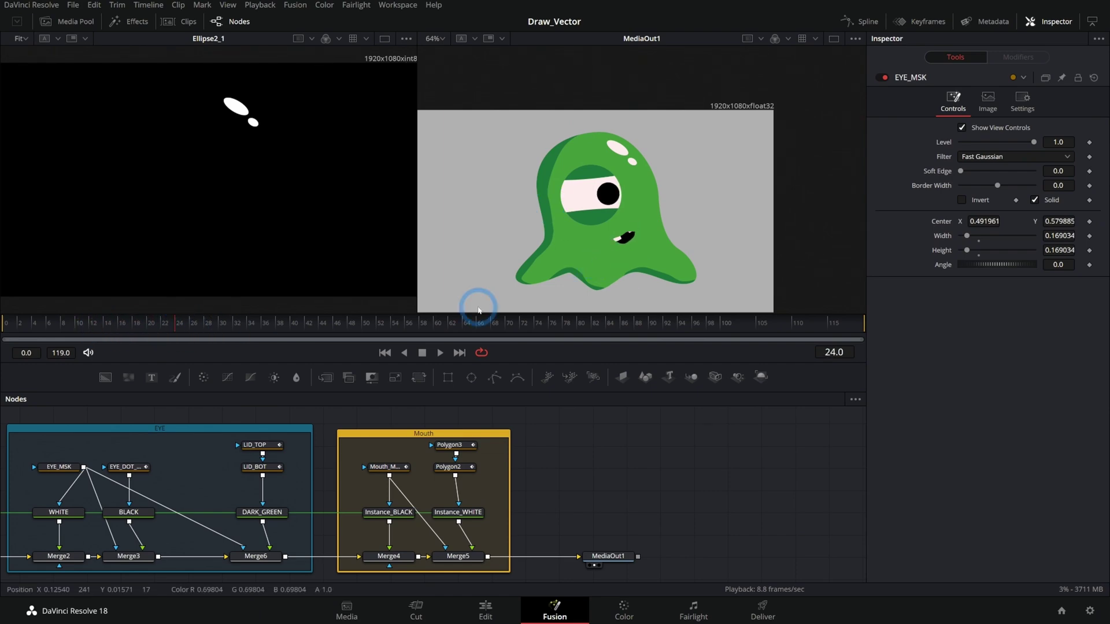